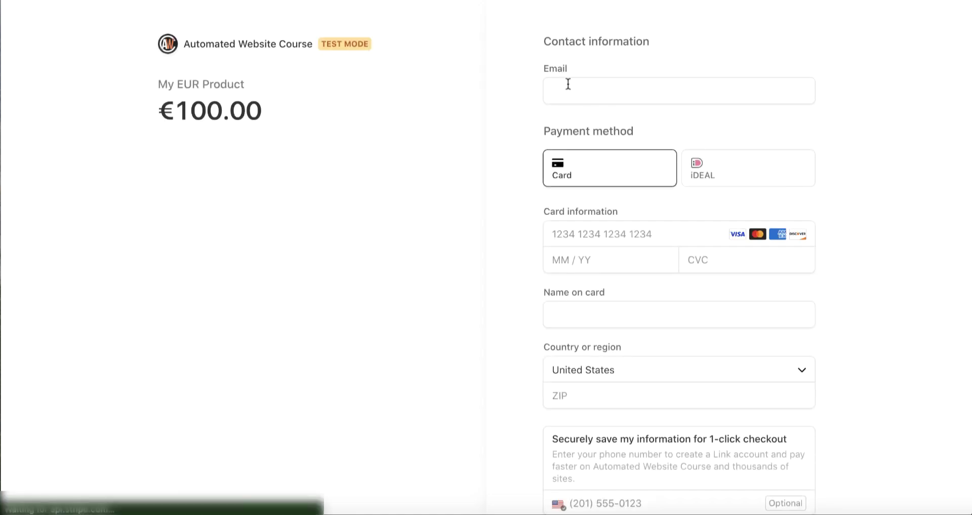
Try iDEAL as the payment method in the demo checkout, and examine the iDEAL-only checkout linked from the demo page.
{"action": "left_click", "coordinate": [719, 165]}
{"action": "left_click", "coordinate": [726, 175]}
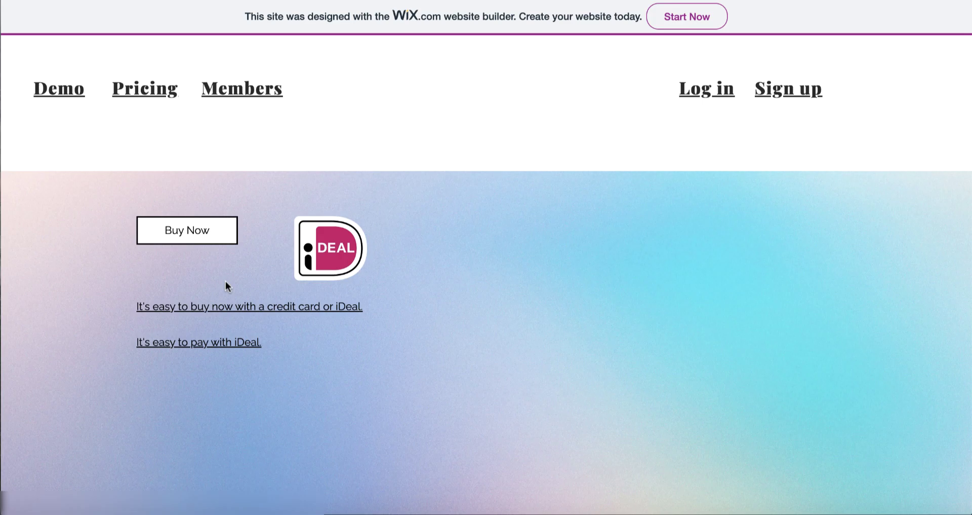
{"action": "left_click", "coordinate": [196, 346]}
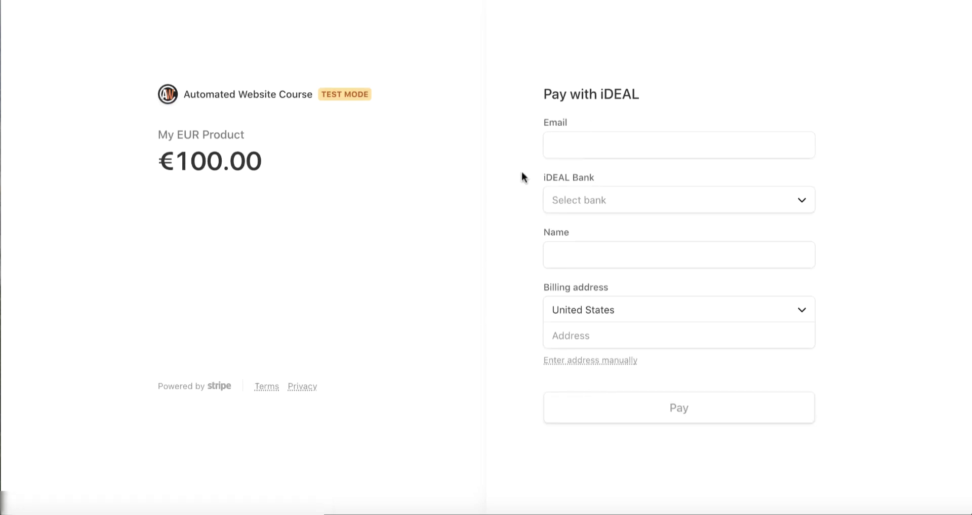
{"action": "left_click", "coordinate": [606, 137]}
{"action": "left_click", "coordinate": [424, 175]}
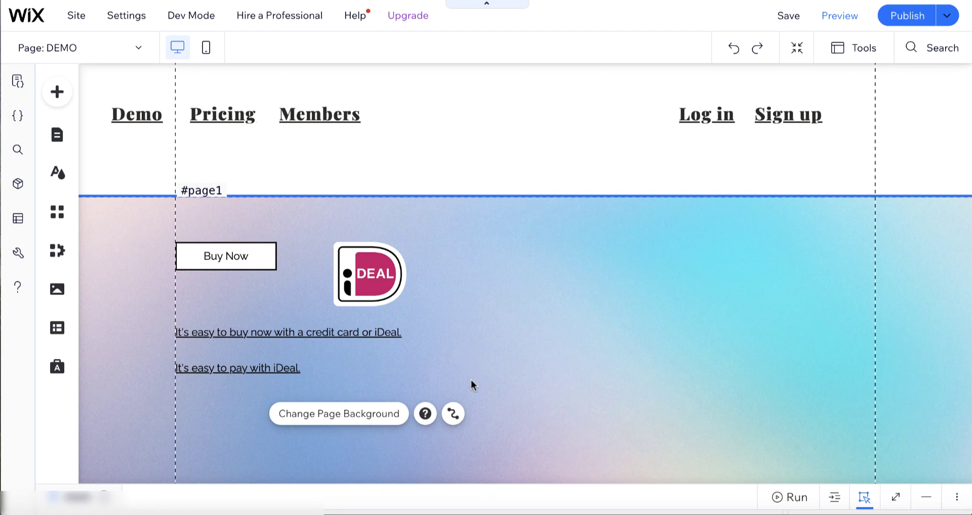
Delete the Buy Now button, the iDEAL logo and both payment text links from the DEMO page in the Wix editor.
{"action": "left_click_drag", "start_coordinate": [471, 385], "coordinate": [191, 239]}
{"action": "key", "text": "Delete"}
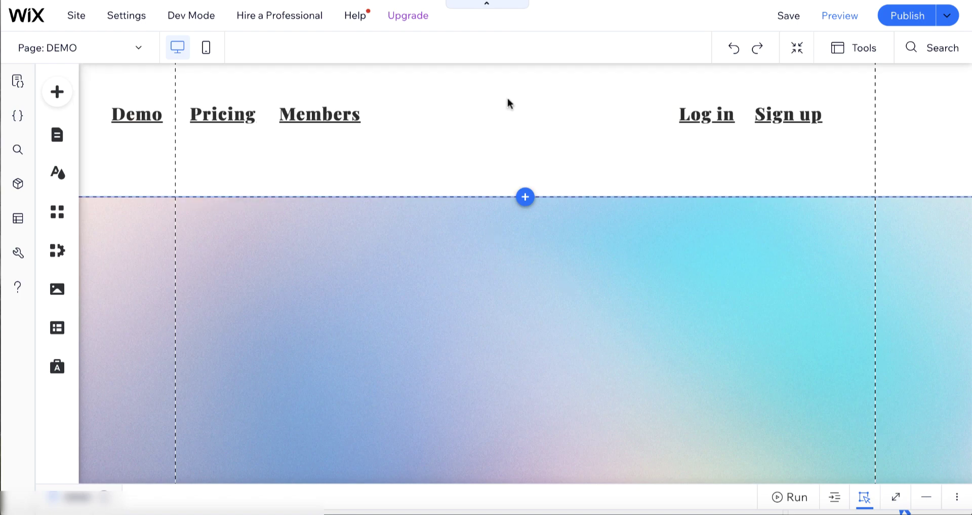
{"action": "left_click", "coordinate": [598, 274]}
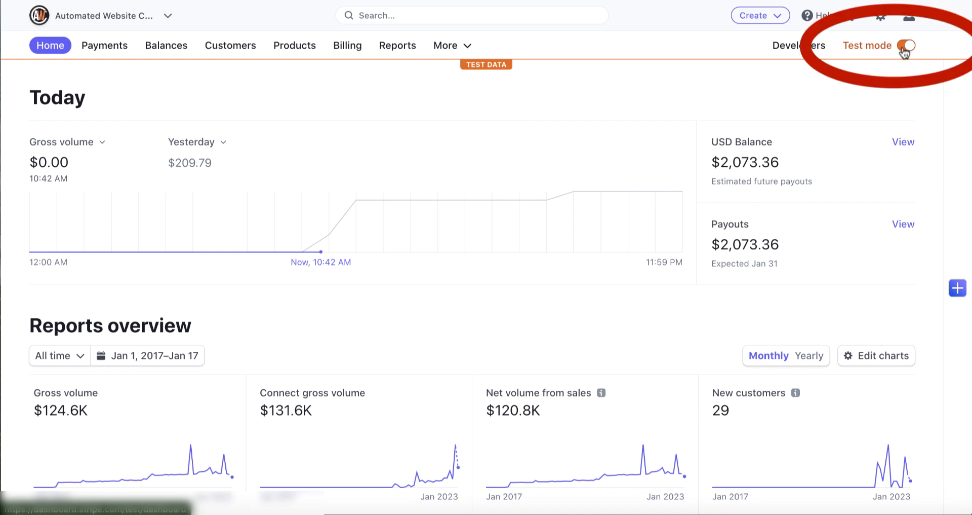
Search the Stripe dashboard for "payment methods" and open the payment method settings for your own account.
{"action": "left_click", "coordinate": [399, 14]}
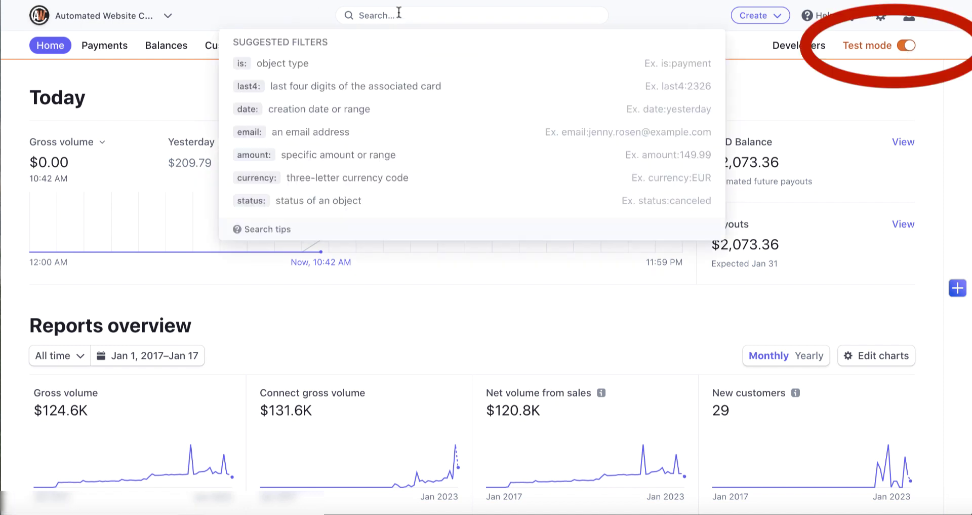
{"action": "type", "text": "paymen"}
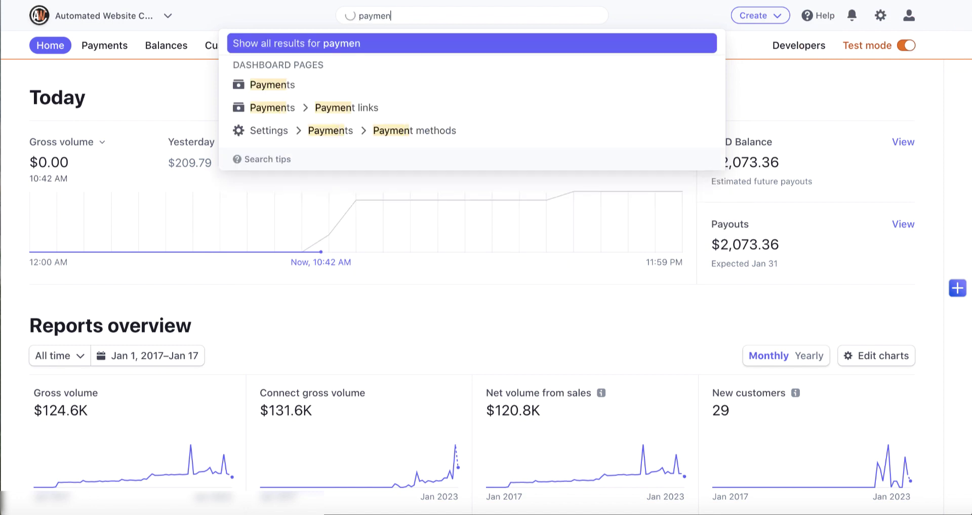
{"action": "type", "text": "t methods"}
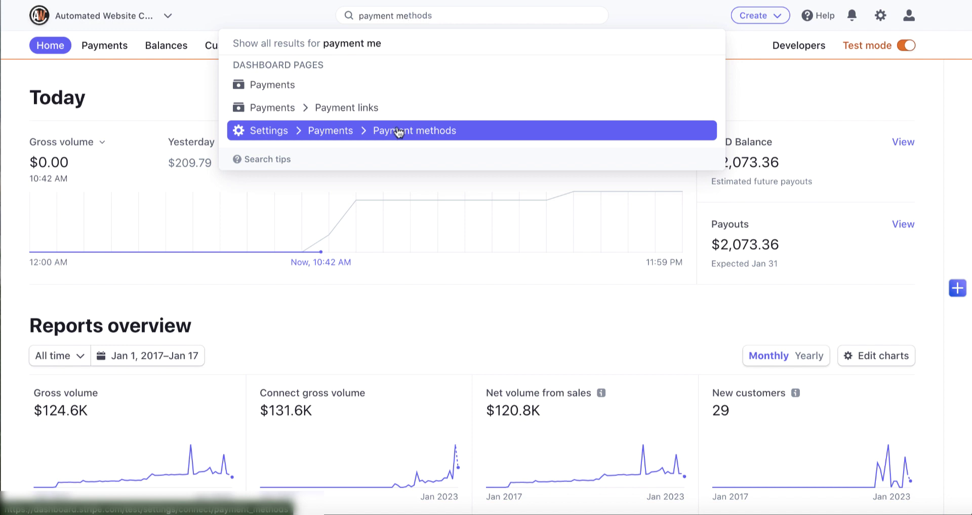
{"action": "left_click", "coordinate": [396, 127]}
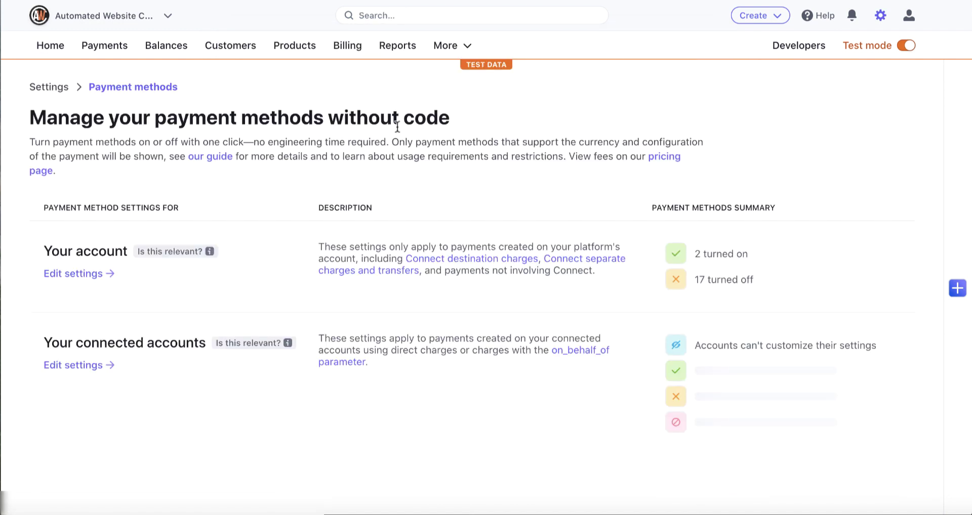
{"action": "left_click", "coordinate": [89, 272]}
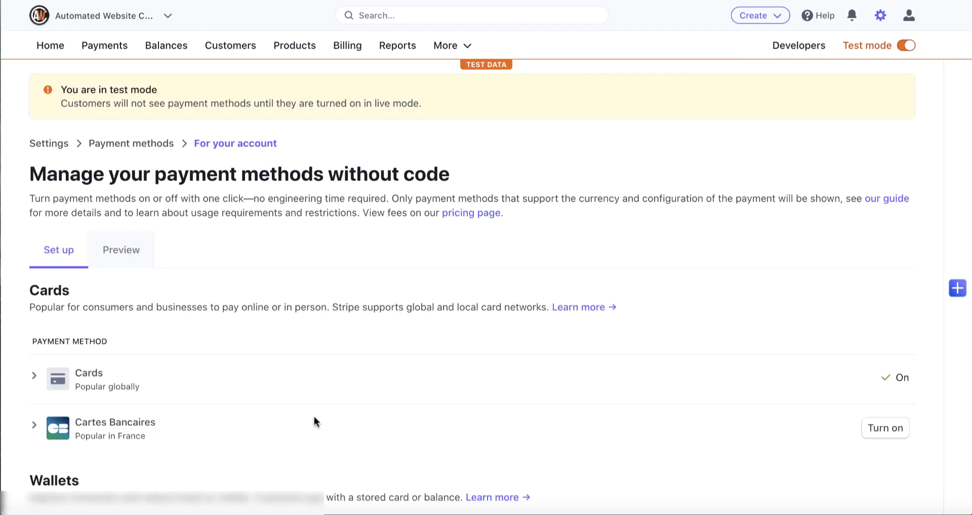
Examine the test-mode payment methods, including the Cards details and the iDEAL entry under Bank redirects.
{"action": "left_click", "coordinate": [395, 387]}
{"action": "scroll", "coordinate": [395, 385], "scroll_direction": "down", "scroll_amount": 3}
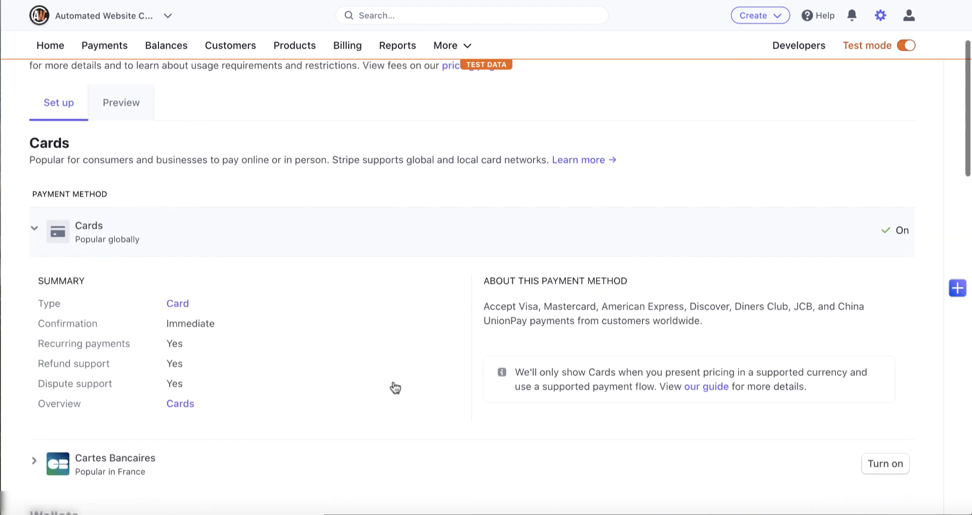
{"action": "scroll", "coordinate": [394, 386], "scroll_direction": "up", "scroll_amount": 2}
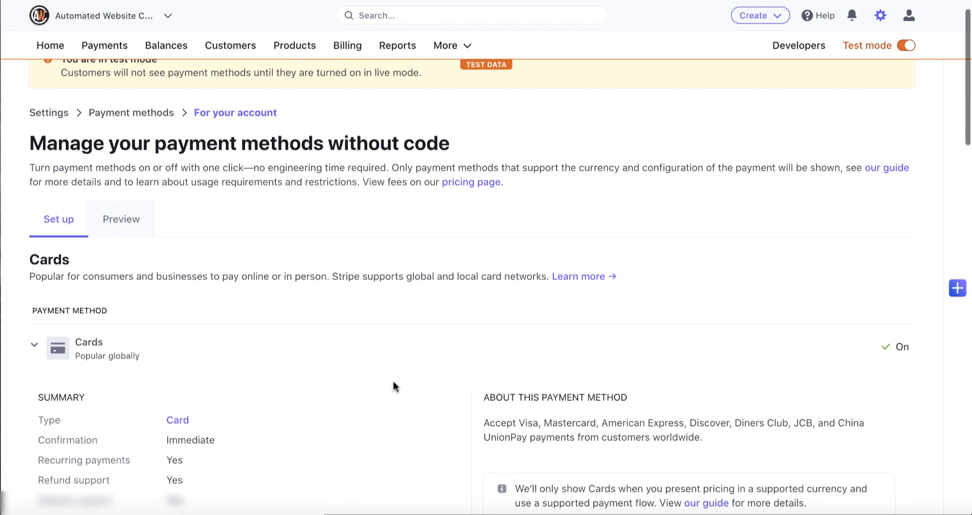
{"action": "left_click", "coordinate": [166, 355]}
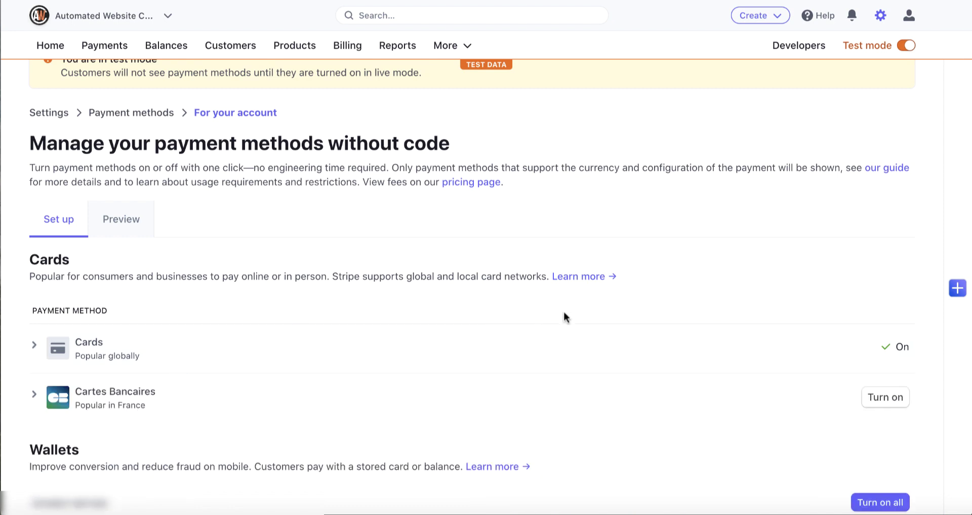
{"action": "scroll", "coordinate": [765, 344], "scroll_direction": "down", "scroll_amount": 4}
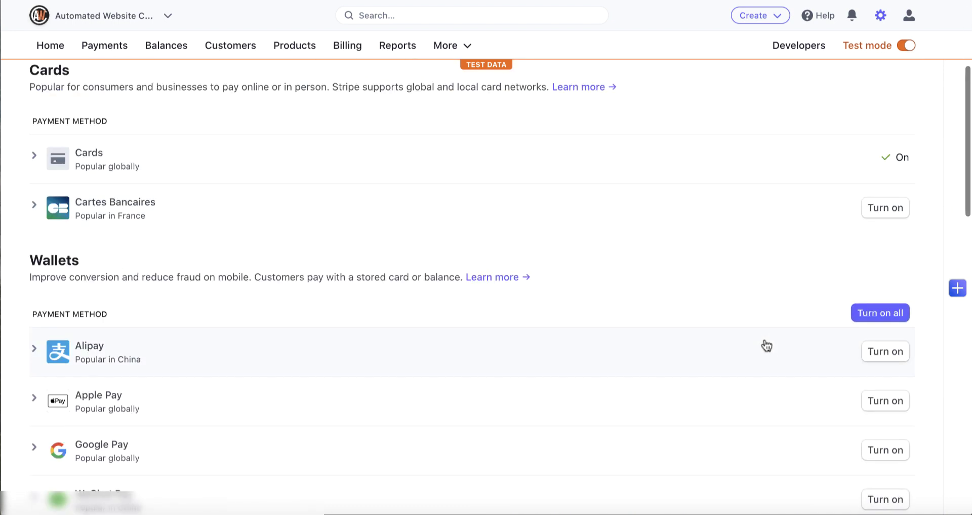
{"action": "scroll", "coordinate": [767, 345], "scroll_direction": "down", "scroll_amount": 3}
{"action": "scroll", "coordinate": [767, 345], "scroll_direction": "down", "scroll_amount": 8}
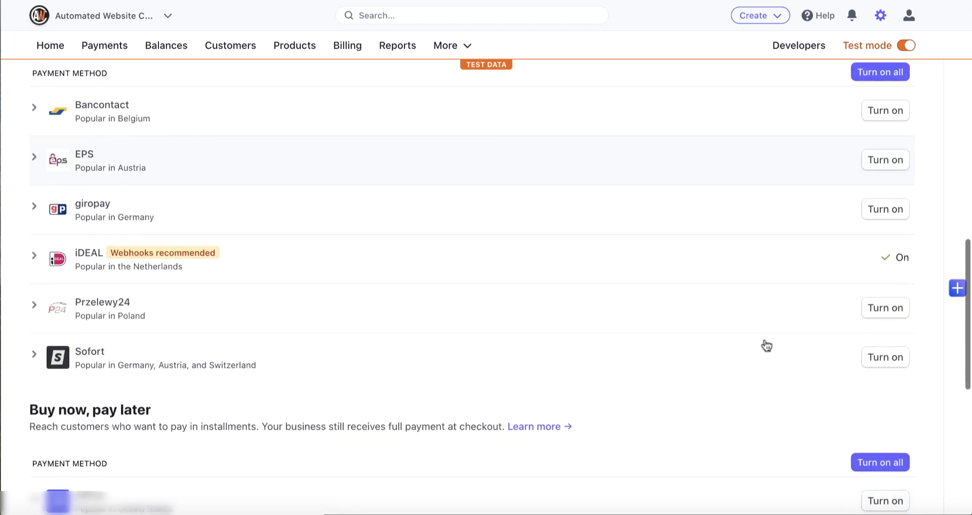
{"action": "scroll", "coordinate": [767, 345], "scroll_direction": "up", "scroll_amount": 1}
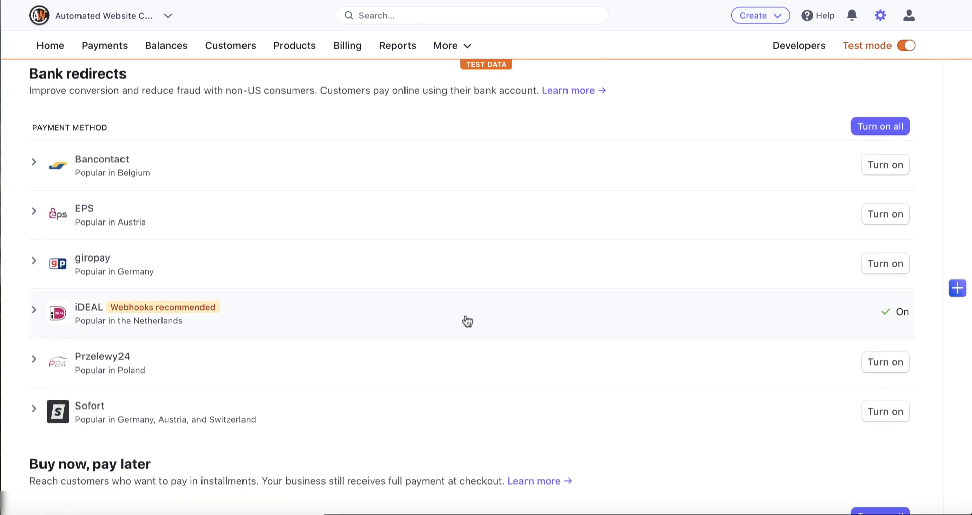
{"action": "mouse_move", "coordinate": [203, 310]}
{"action": "scroll", "coordinate": [360, 326], "scroll_direction": "up", "scroll_amount": 15}
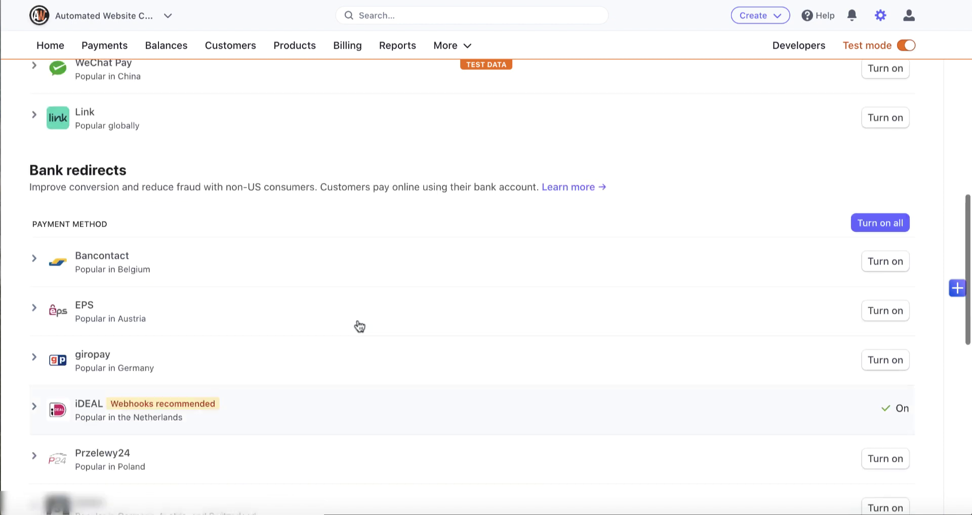
Switch to live mode to check the iDEAL status under Bank redirects, and return to test mode.
{"action": "left_click", "coordinate": [906, 46]}
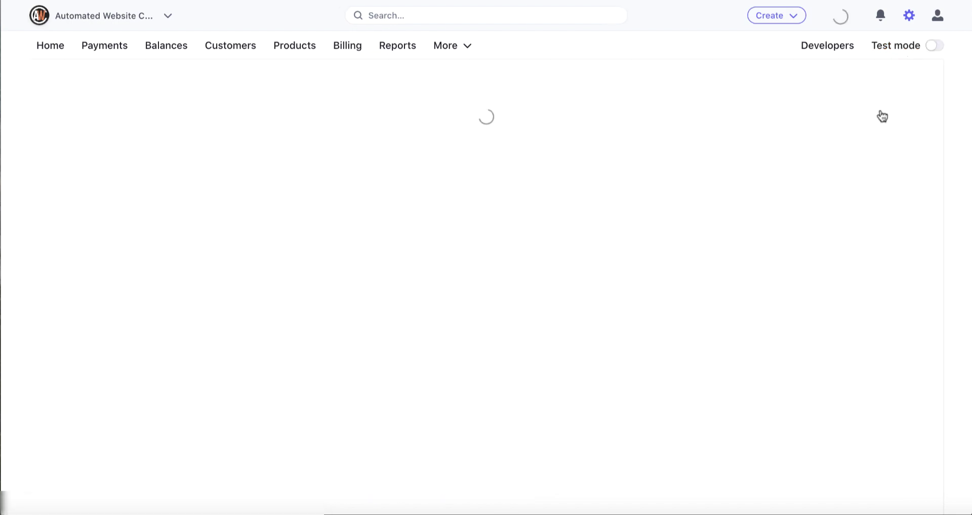
{"action": "scroll", "coordinate": [825, 176], "scroll_direction": "down", "scroll_amount": 3}
{"action": "scroll", "coordinate": [824, 177], "scroll_direction": "down", "scroll_amount": 12}
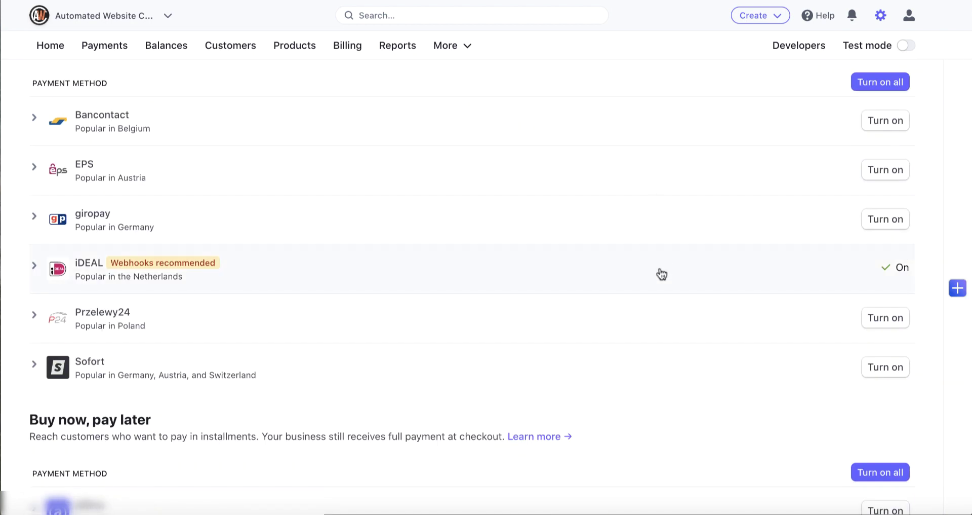
{"action": "scroll", "coordinate": [659, 266], "scroll_direction": "up", "scroll_amount": 15}
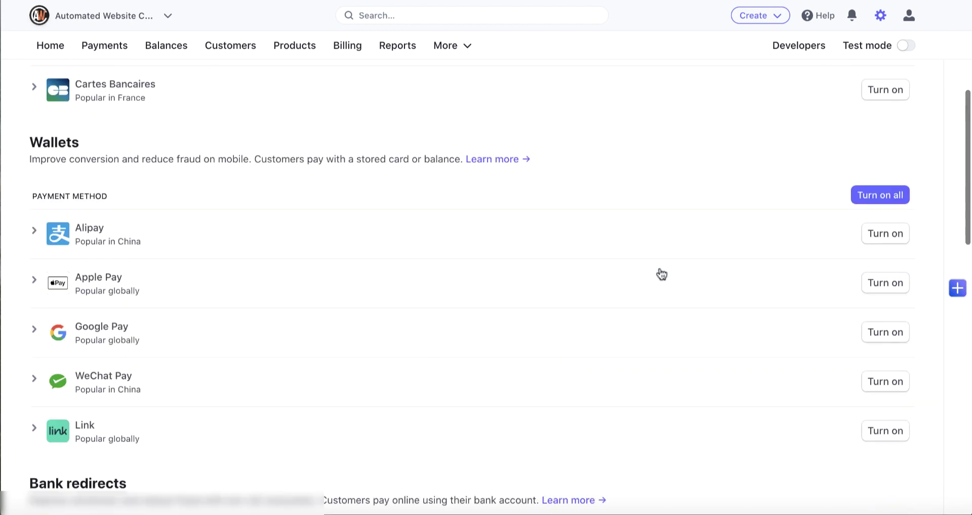
{"action": "left_click", "coordinate": [905, 47]}
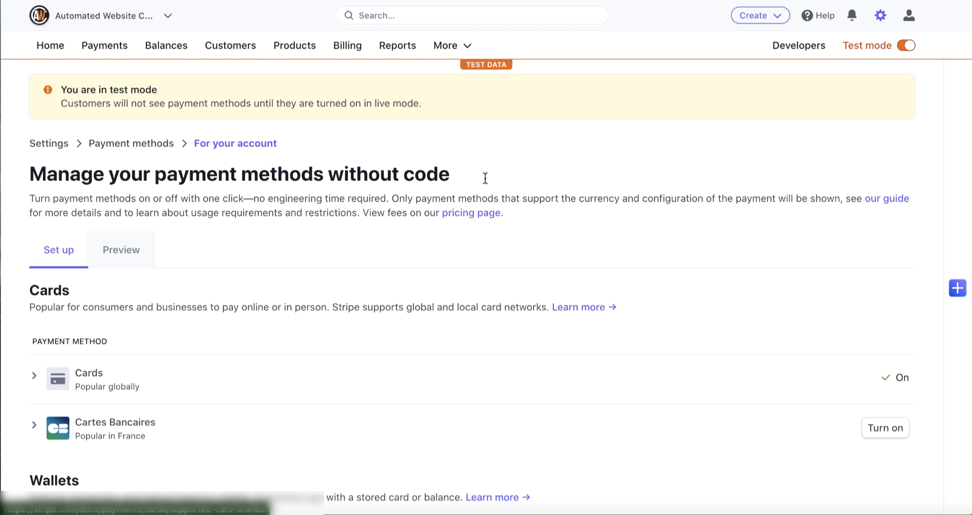
Open My EUR Product in the product list and examine its details and pricing.
{"action": "left_click", "coordinate": [293, 51]}
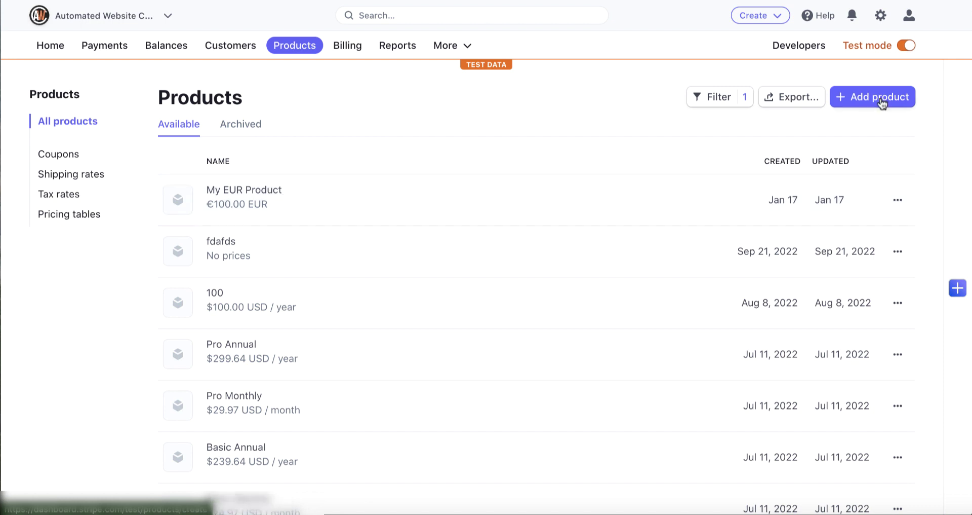
{"action": "left_click", "coordinate": [460, 202]}
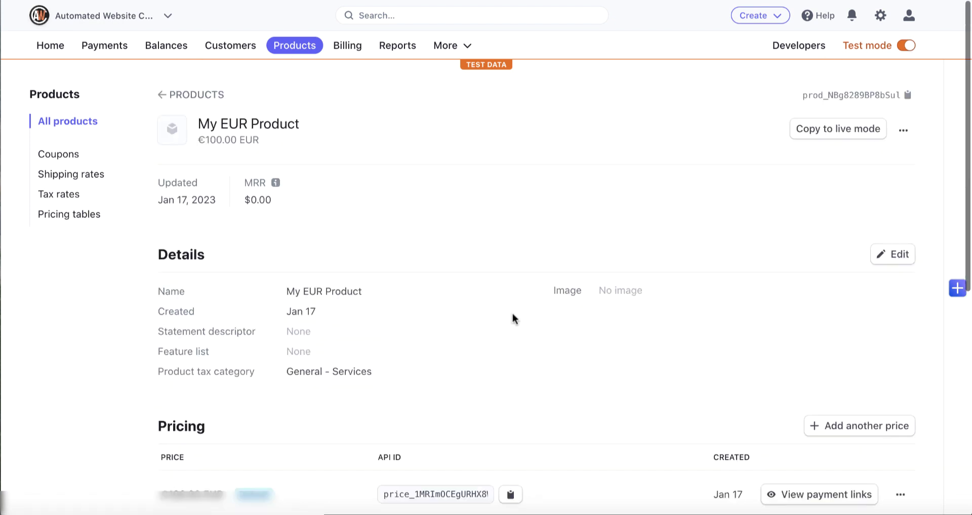
{"action": "scroll", "coordinate": [512, 318], "scroll_direction": "down", "scroll_amount": 1}
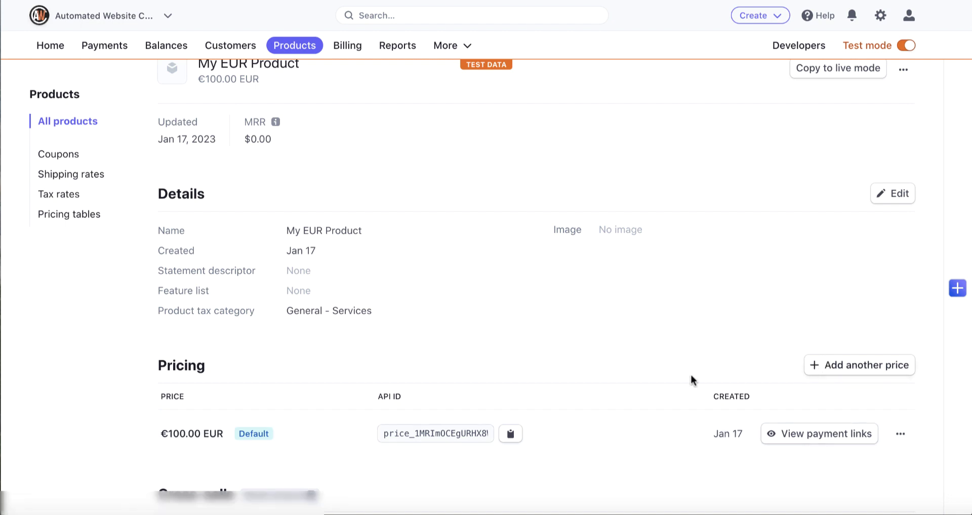
{"action": "scroll", "coordinate": [608, 389], "scroll_direction": "up", "scroll_amount": 1}
{"action": "left_click_drag", "start_coordinate": [320, 143], "coordinate": [232, 103]}
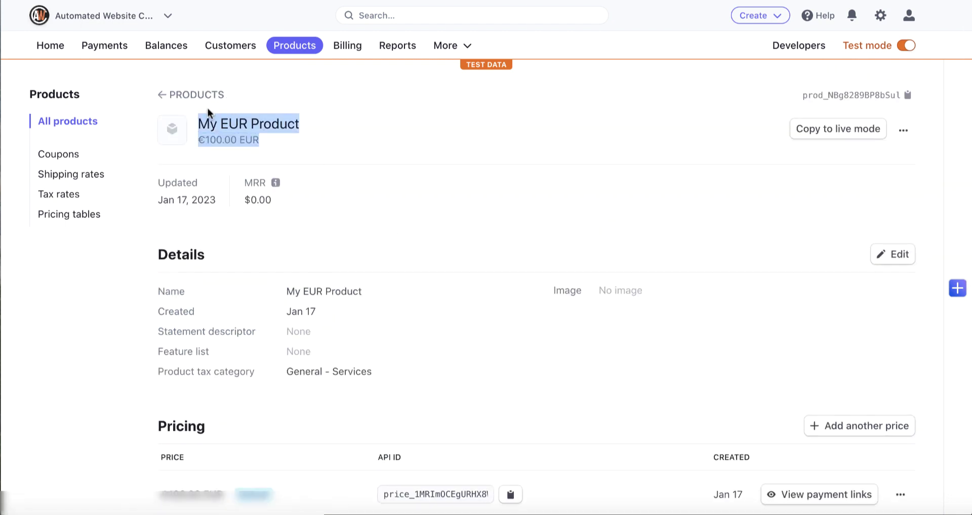
{"action": "scroll", "coordinate": [461, 280], "scroll_direction": "down", "scroll_amount": 4}
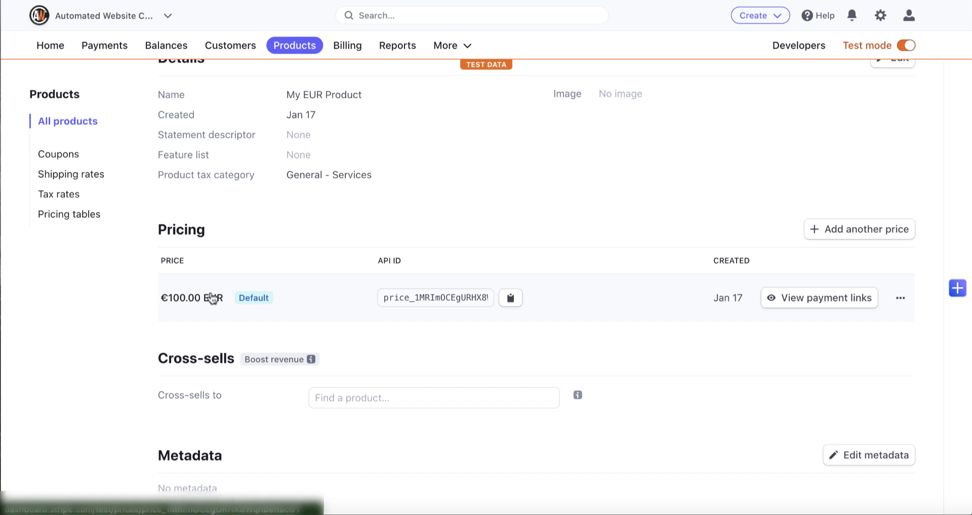
{"action": "scroll", "coordinate": [537, 358], "scroll_direction": "up", "scroll_amount": 4}
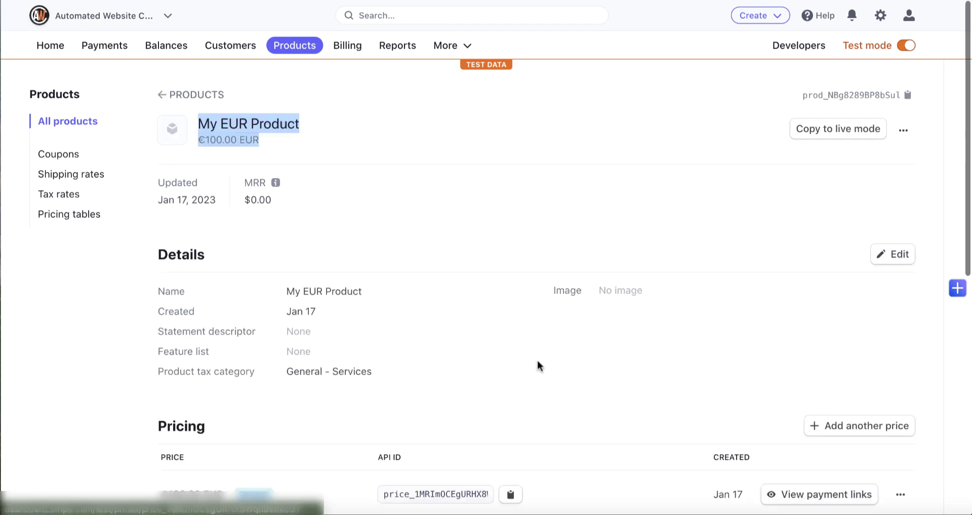
Search the dashboard for "payment links" and open the Payment links page in test mode.
{"action": "left_click", "coordinate": [414, 17]}
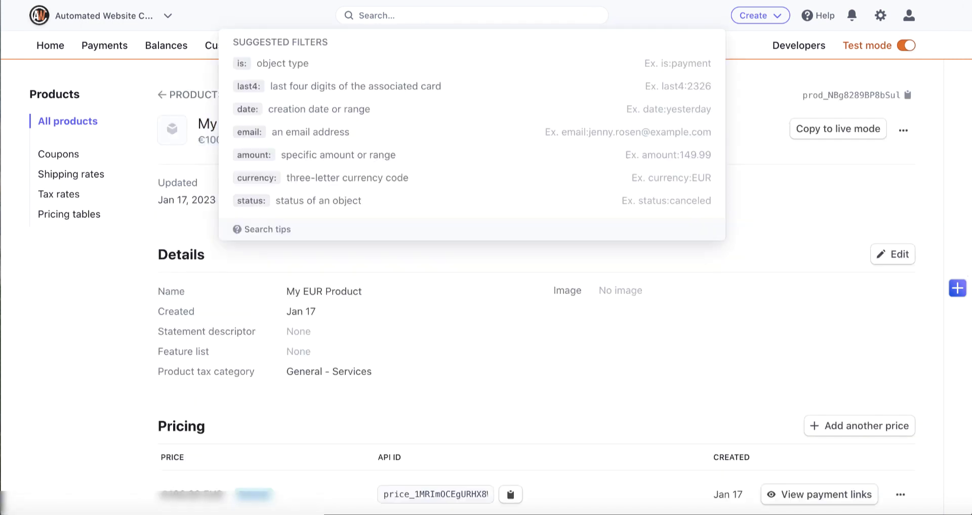
{"action": "type", "text": "payment links"}
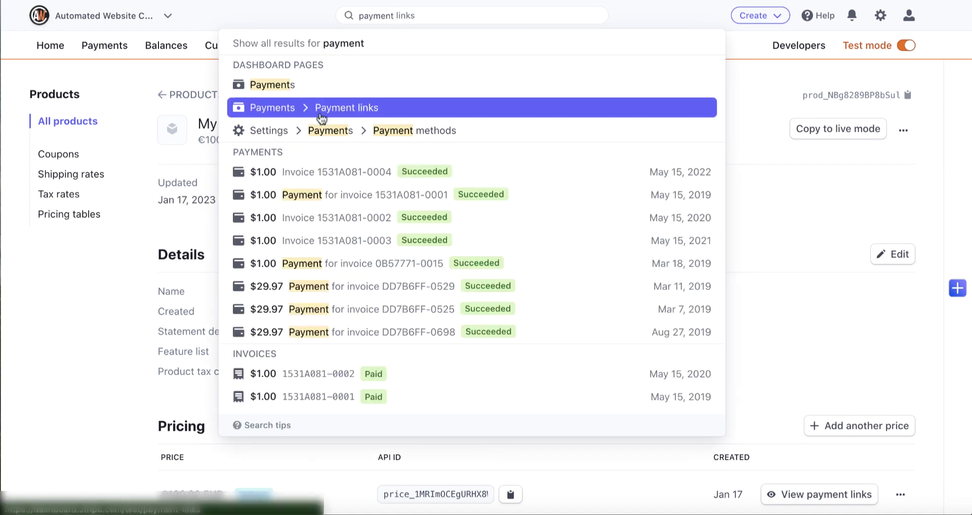
{"action": "left_click", "coordinate": [322, 118]}
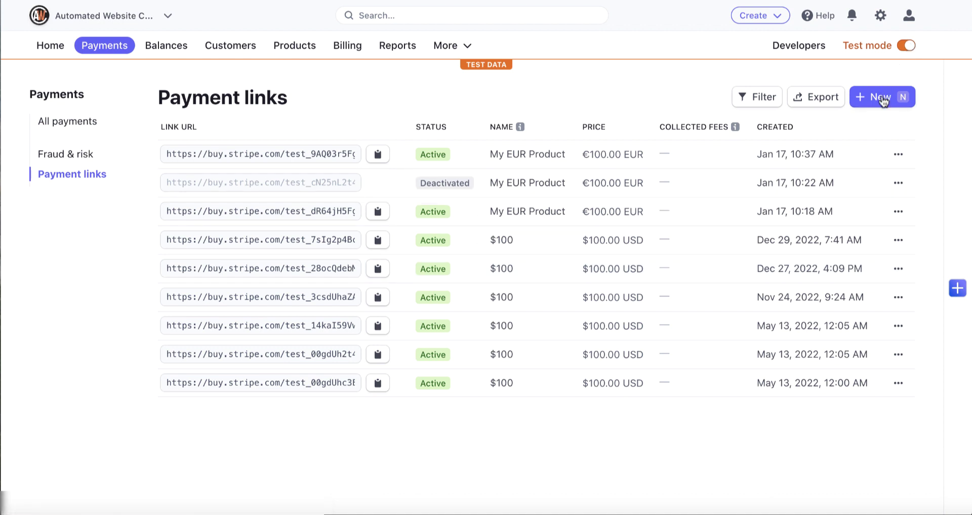
{"action": "left_click", "coordinate": [906, 47]}
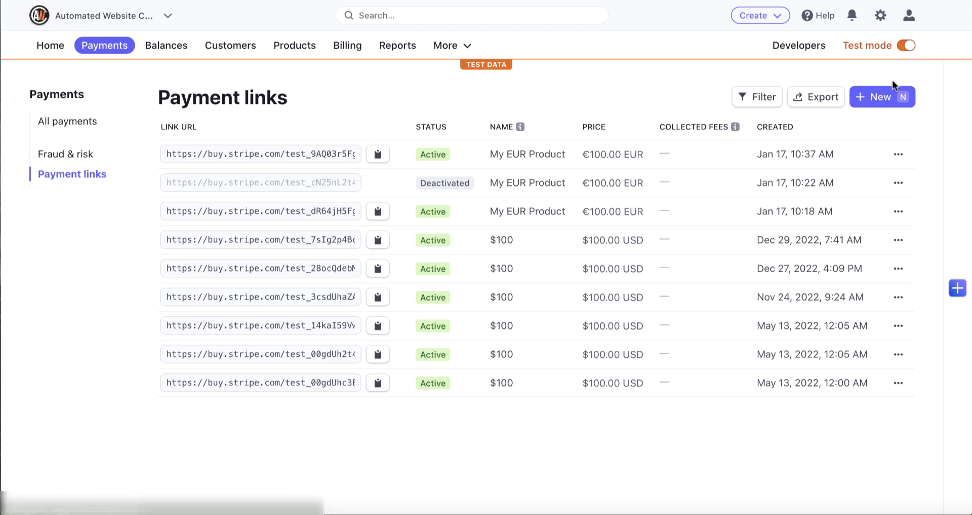
{"action": "left_click", "coordinate": [908, 46]}
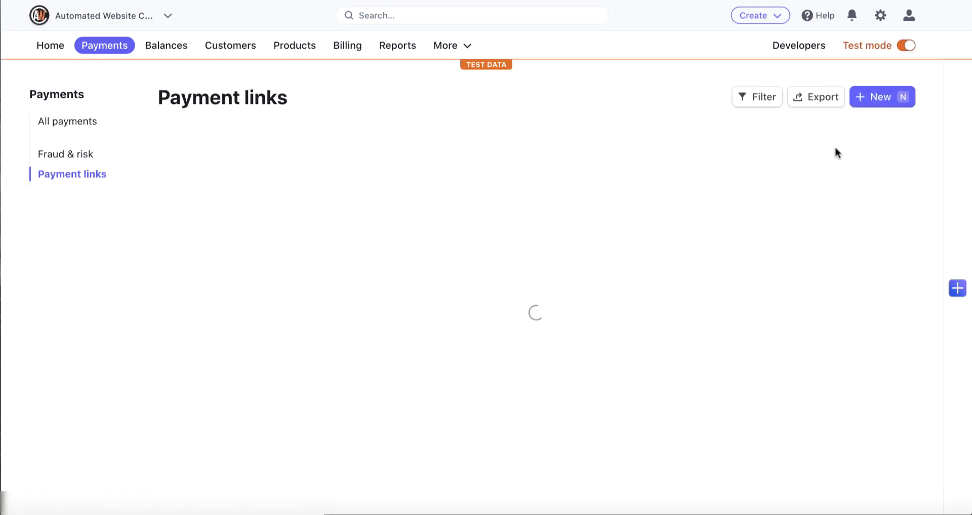
Start a new test payment link and add My EUR Product at €100.00 EUR to it.
{"action": "left_click", "coordinate": [874, 102]}
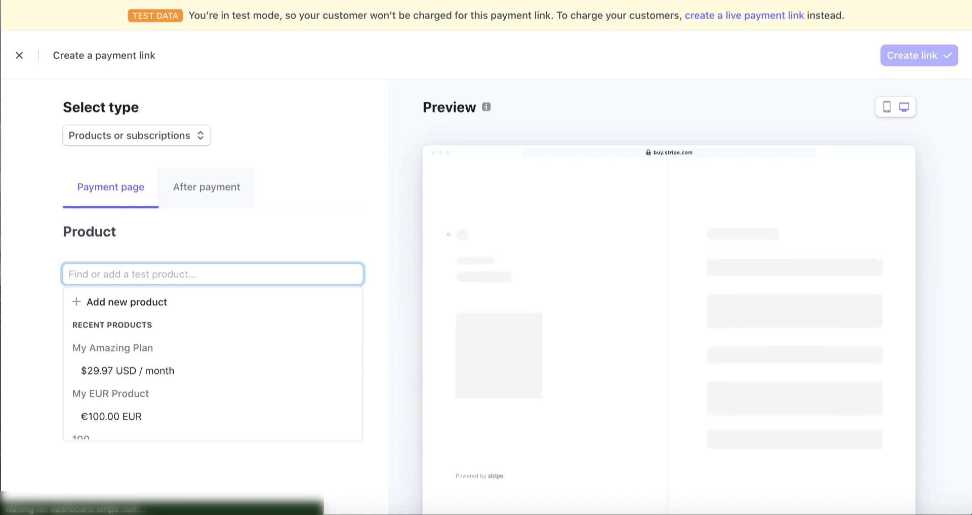
{"action": "type", "text": "EUR"}
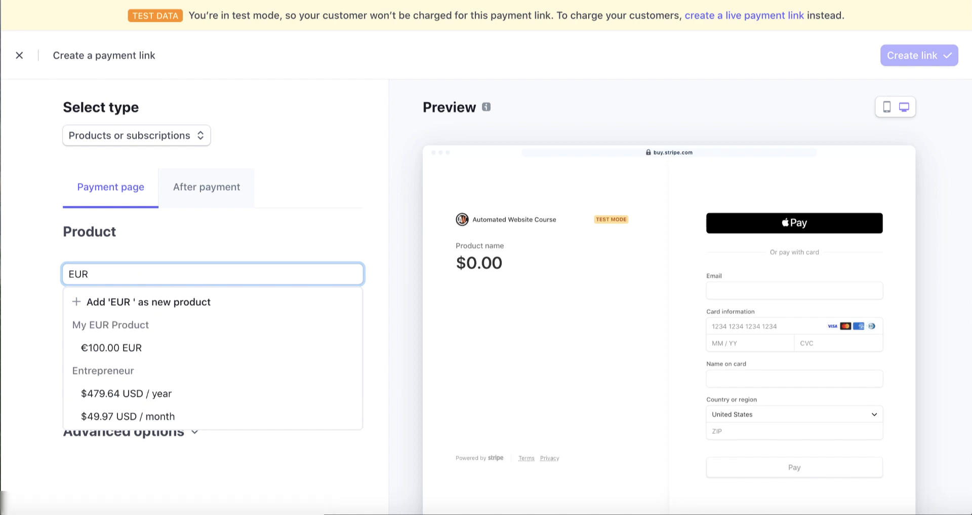
{"action": "left_click", "coordinate": [109, 342]}
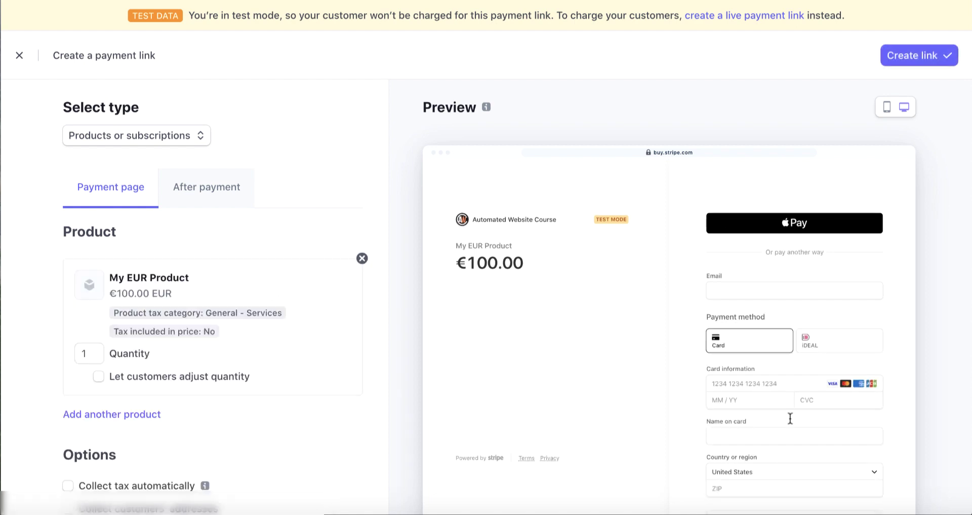
Expand the payment link's advanced options and enable saving payment details for future use.
{"action": "scroll", "coordinate": [669, 419], "scroll_direction": "down", "scroll_amount": 3}
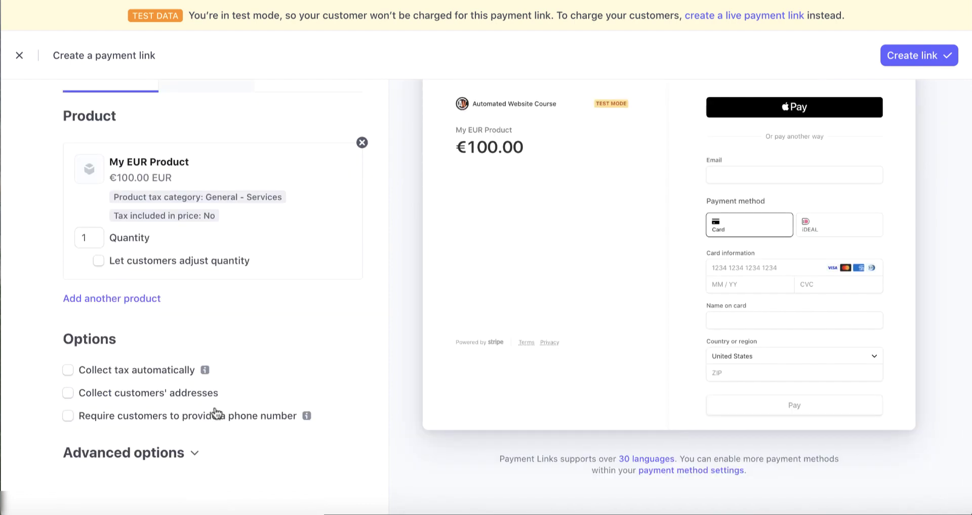
{"action": "left_click", "coordinate": [205, 457]}
{"action": "scroll", "coordinate": [214, 442], "scroll_direction": "down", "scroll_amount": 3}
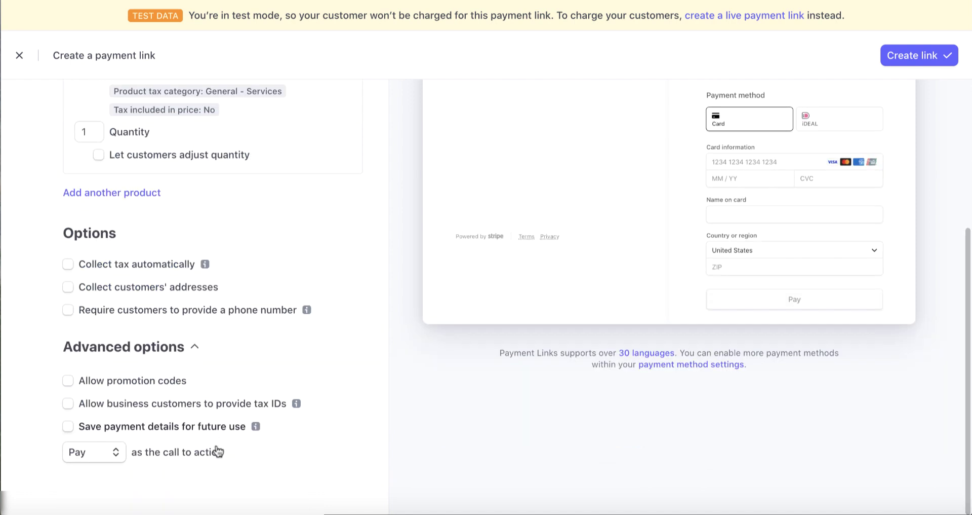
{"action": "key", "text": "Tab"}
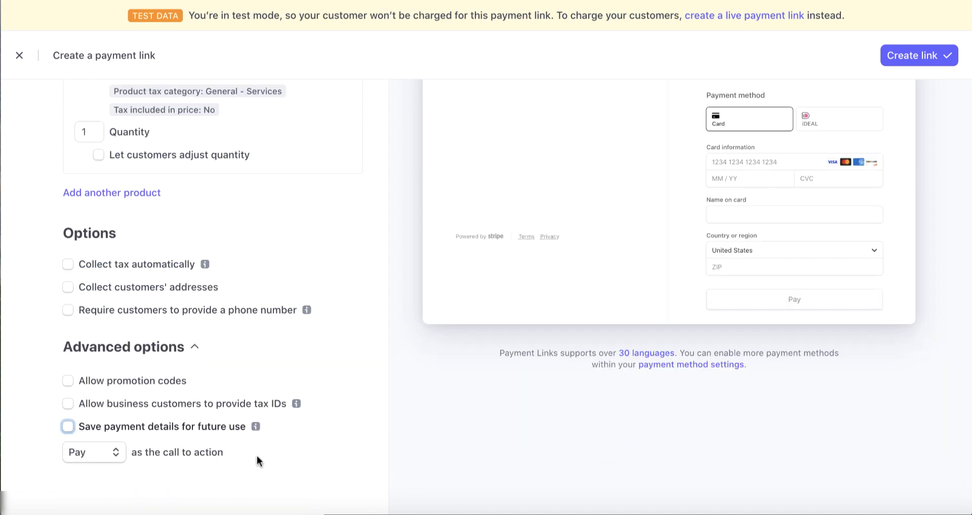
{"action": "key", "text": "space"}
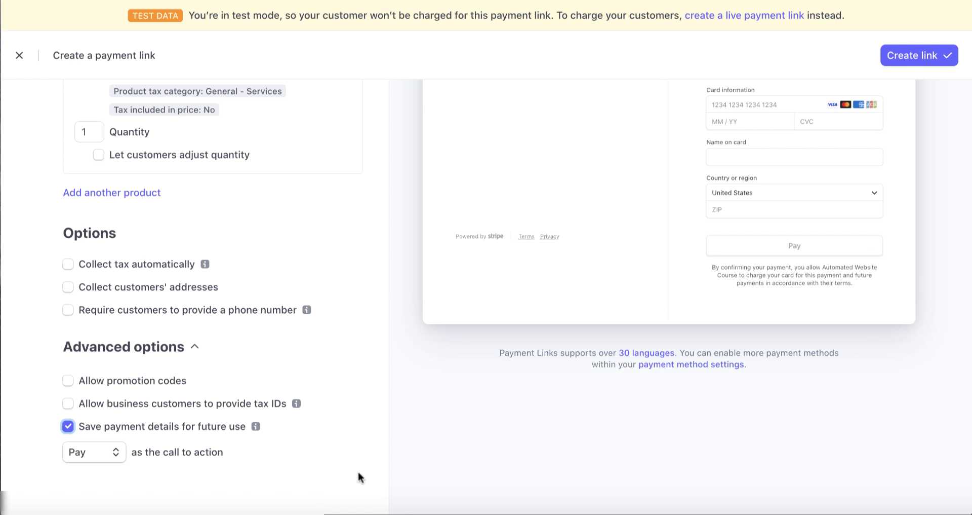
Create the test payment link for My EUR Product and copy its URL.
{"action": "scroll", "coordinate": [358, 473], "scroll_direction": "up", "scroll_amount": 3}
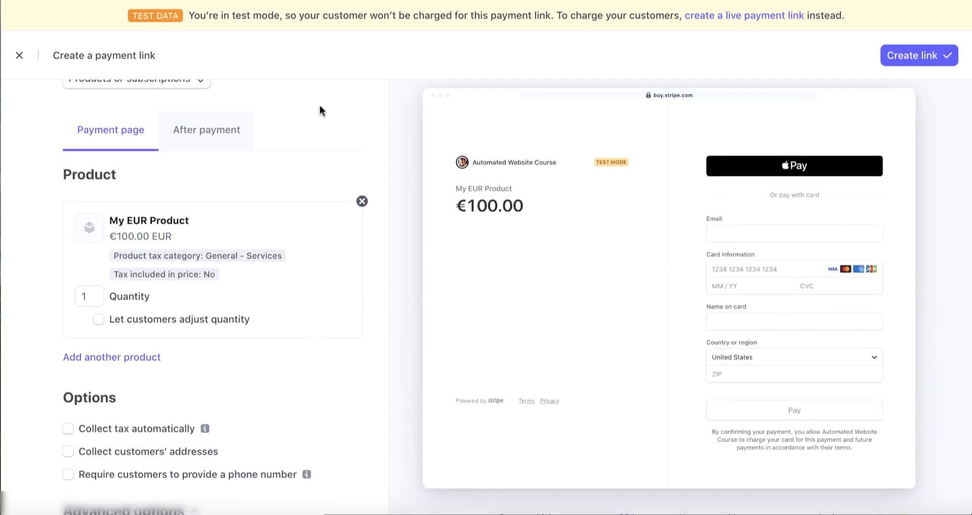
{"action": "left_click", "coordinate": [906, 60]}
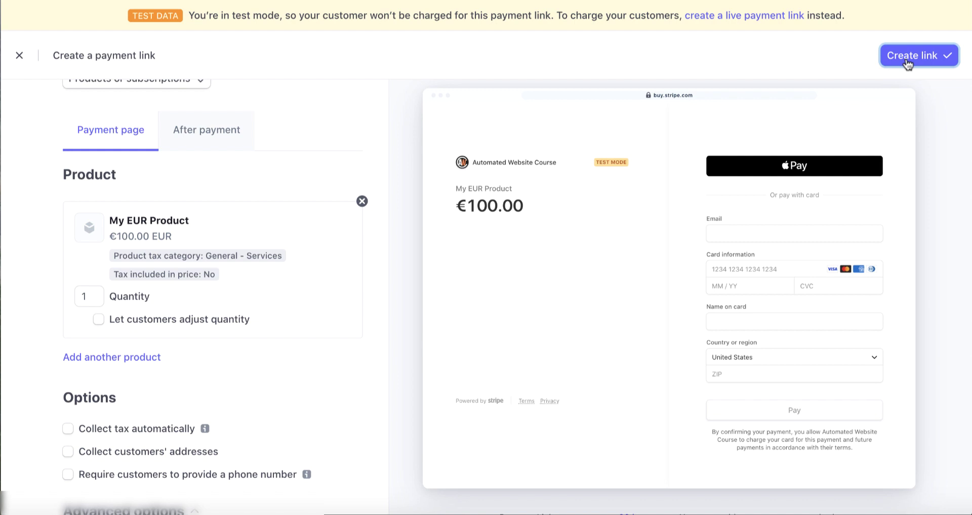
{"action": "left_click", "coordinate": [907, 52]}
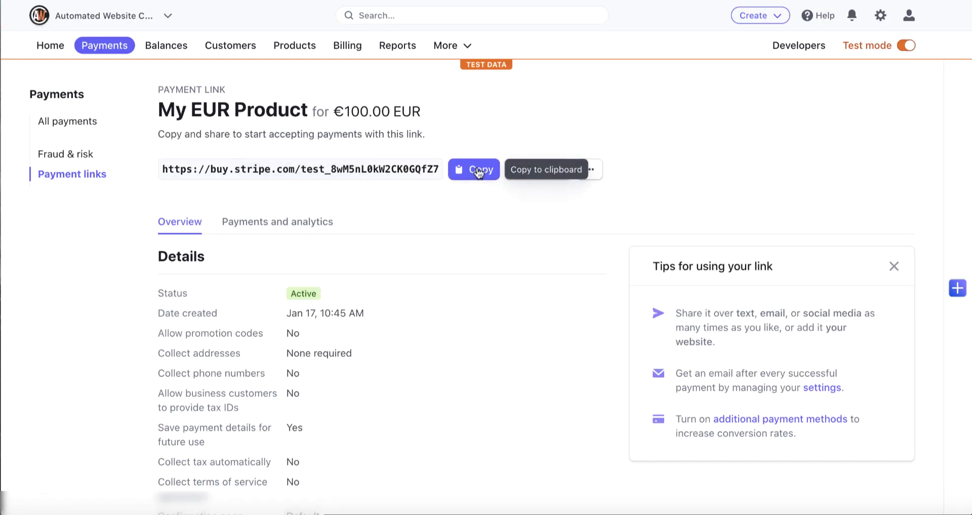
{"action": "left_click", "coordinate": [477, 171]}
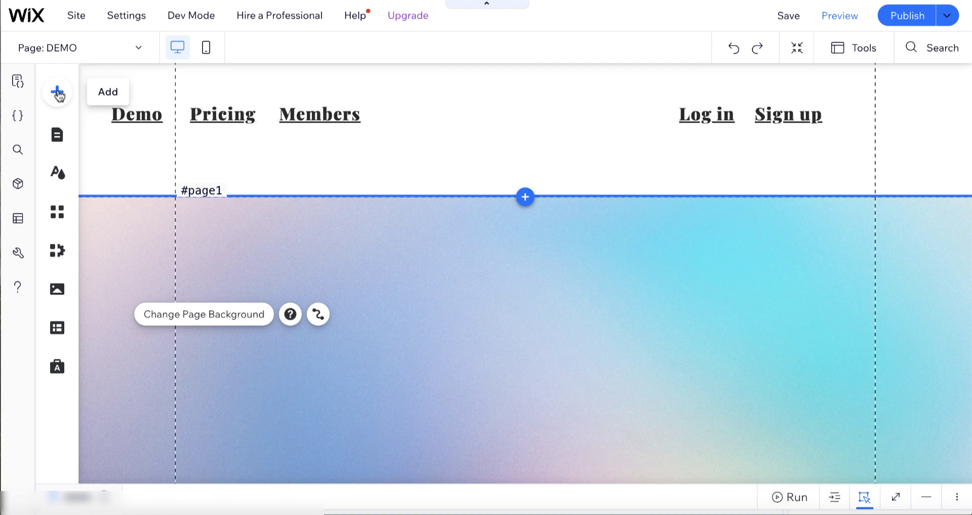
Switch to the Wix editor, add an outlined themed button to the DEMO page and place it in the left part of the page.
{"action": "left_click", "coordinate": [57, 92]}
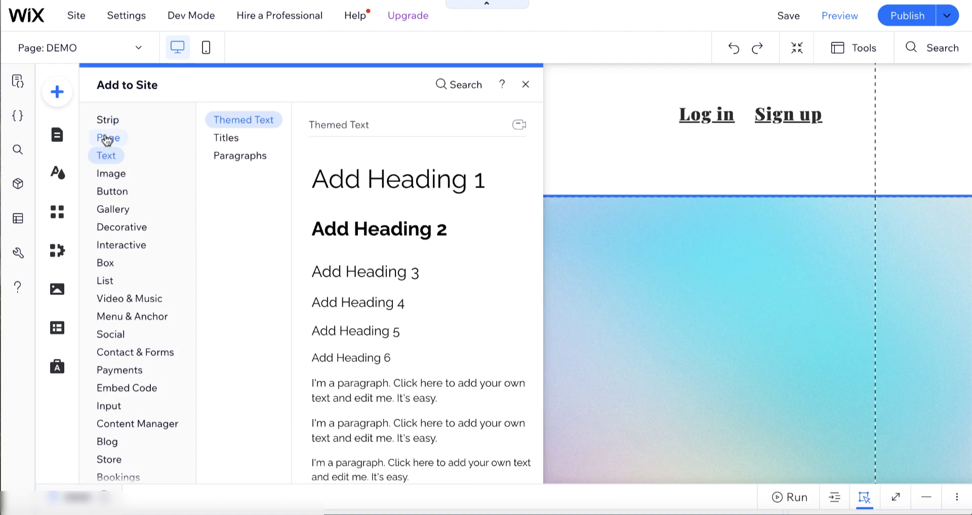
{"action": "left_click", "coordinate": [106, 137]}
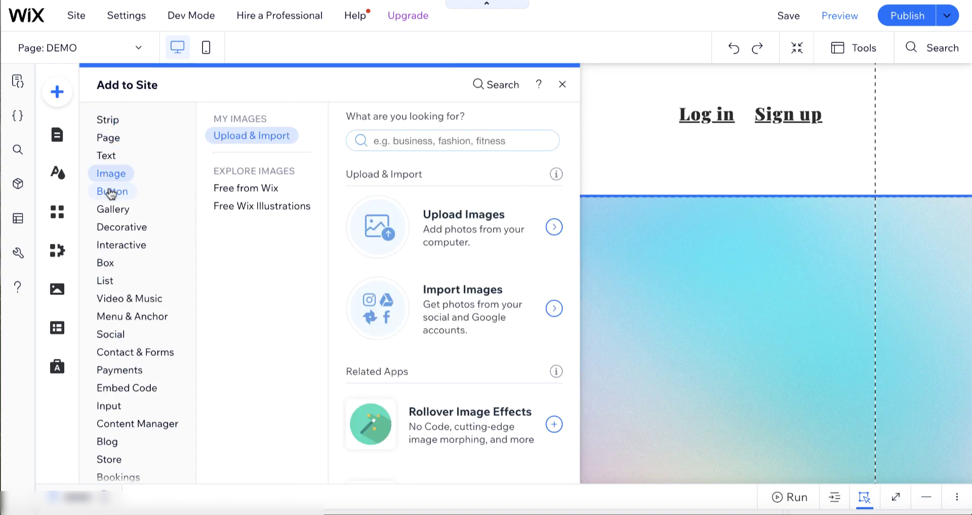
{"action": "mouse_move", "coordinate": [111, 193]}
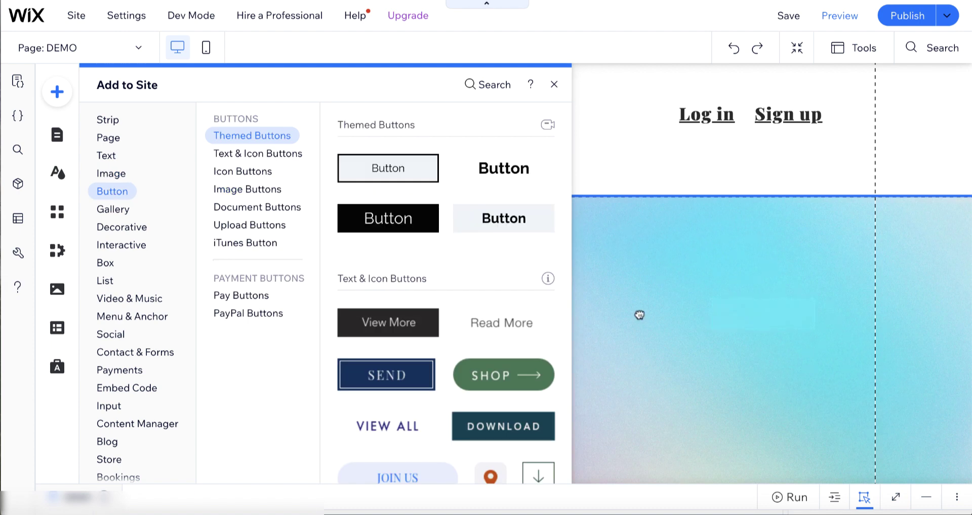
{"action": "left_click", "coordinate": [385, 172]}
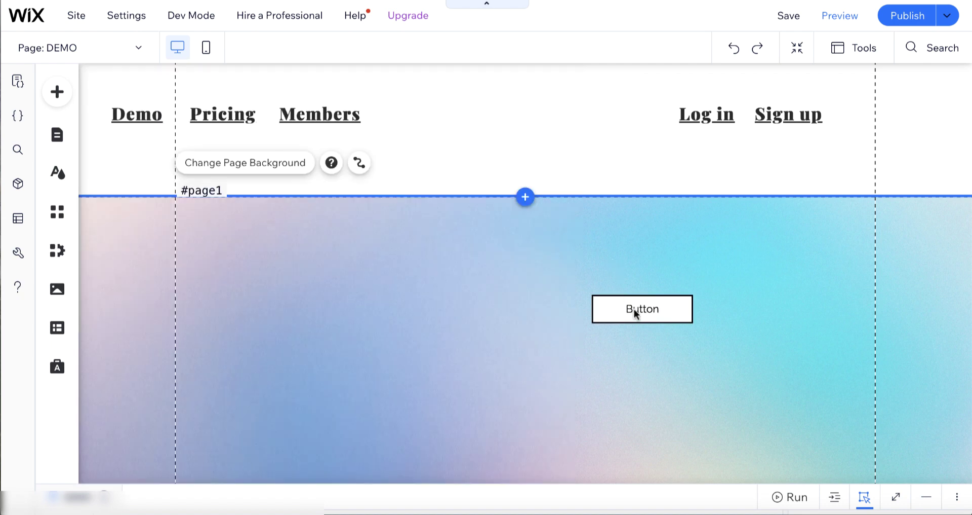
{"action": "left_click_drag", "start_coordinate": [635, 313], "coordinate": [268, 286]}
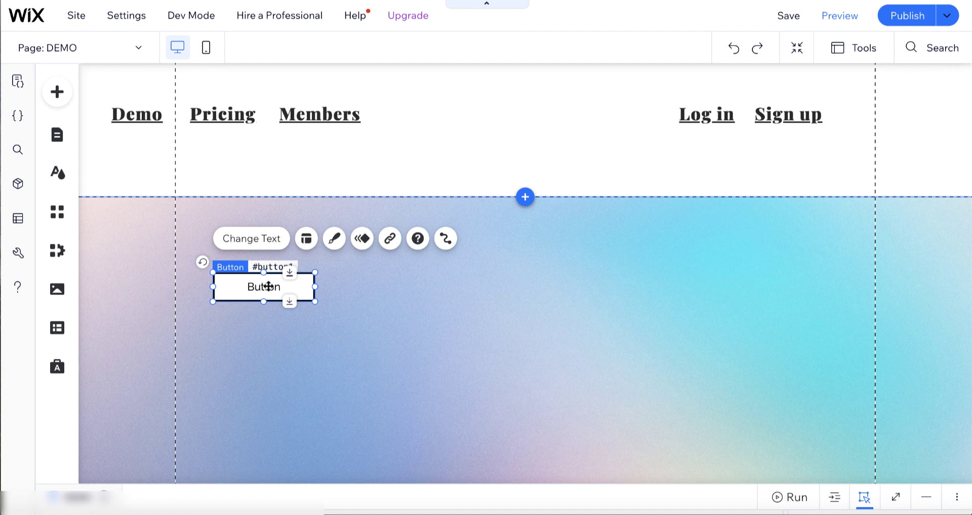
Change the new button's text to "Buy Now".
{"action": "double_click", "coordinate": [269, 286]}
{"action": "type", "text": "Buy Now"}
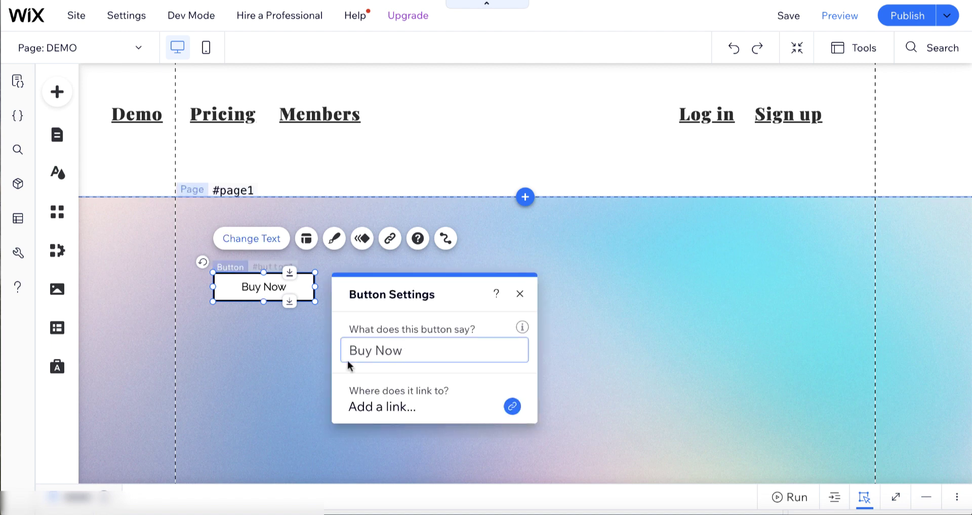
{"action": "left_click", "coordinate": [289, 380]}
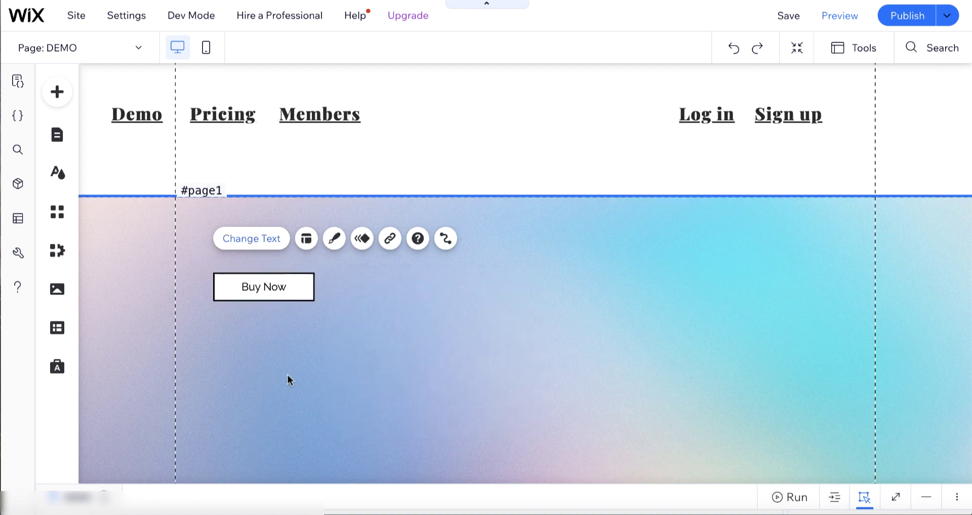
{"action": "left_click", "coordinate": [284, 358]}
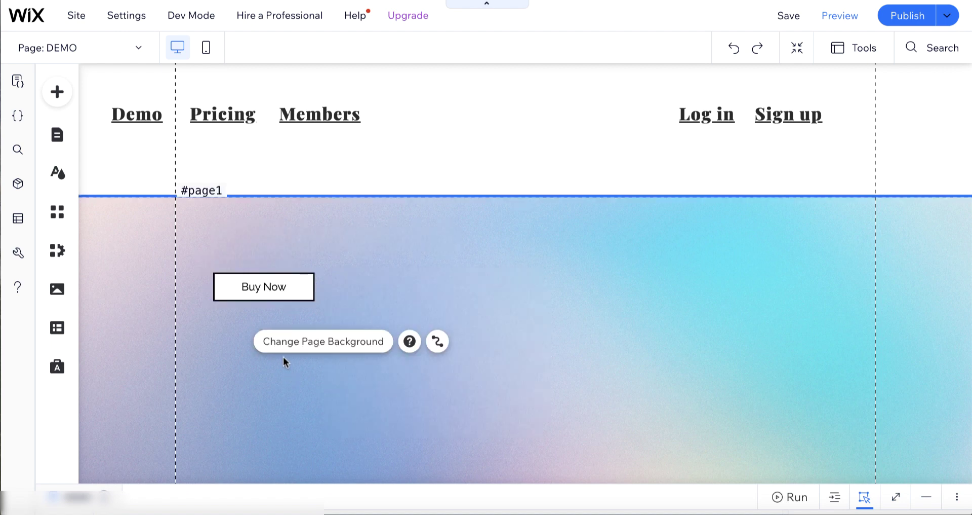
Link the Buy Now button to the copied Stripe payment link as a web address opening in a new window.
{"action": "left_click", "coordinate": [290, 286]}
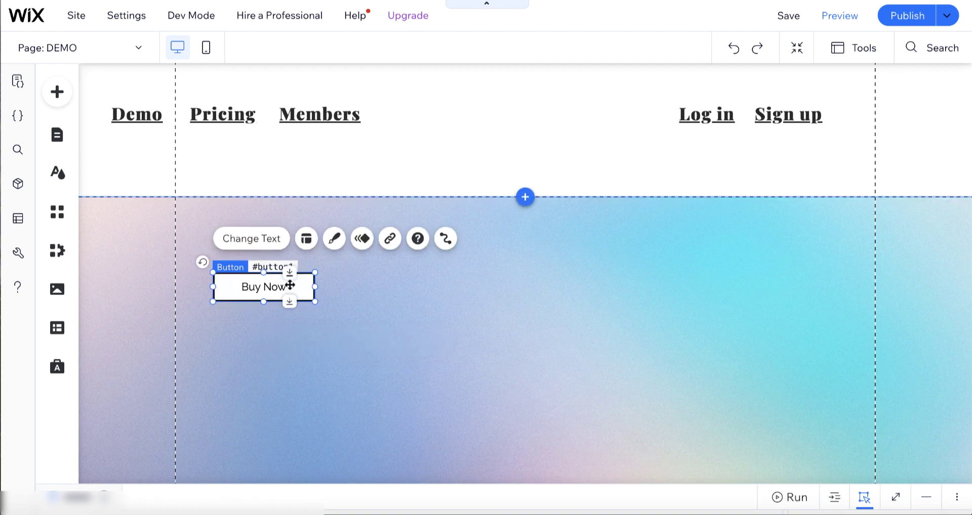
{"action": "left_click", "coordinate": [390, 248]}
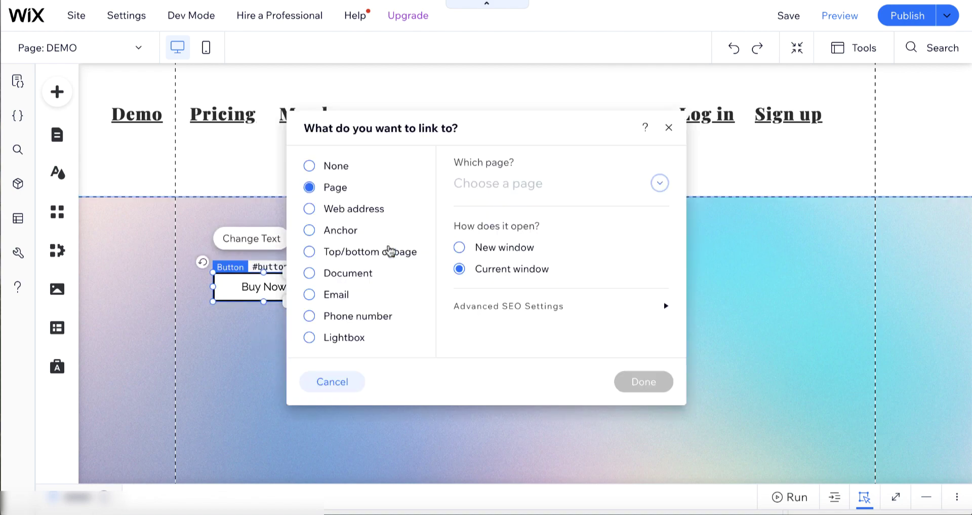
{"action": "left_click", "coordinate": [309, 212]}
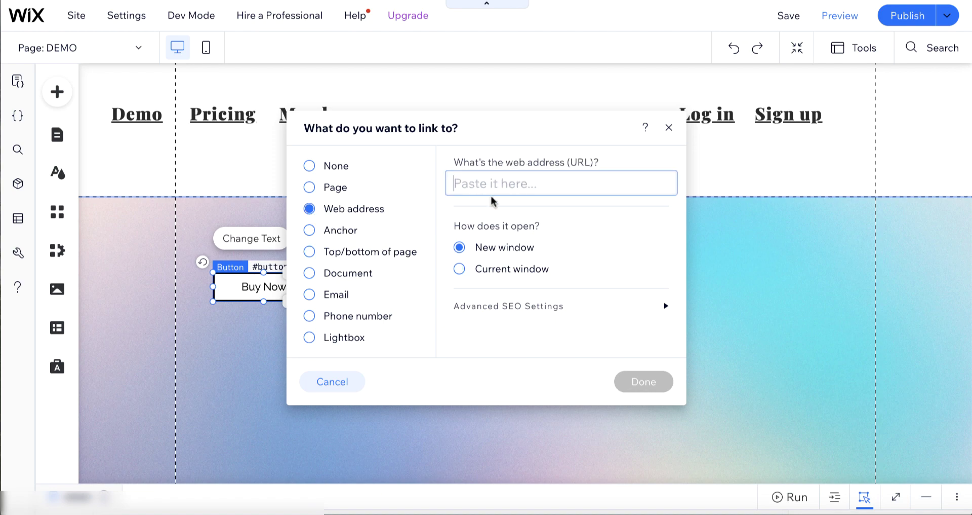
{"action": "key", "text": "ctrl+v"}
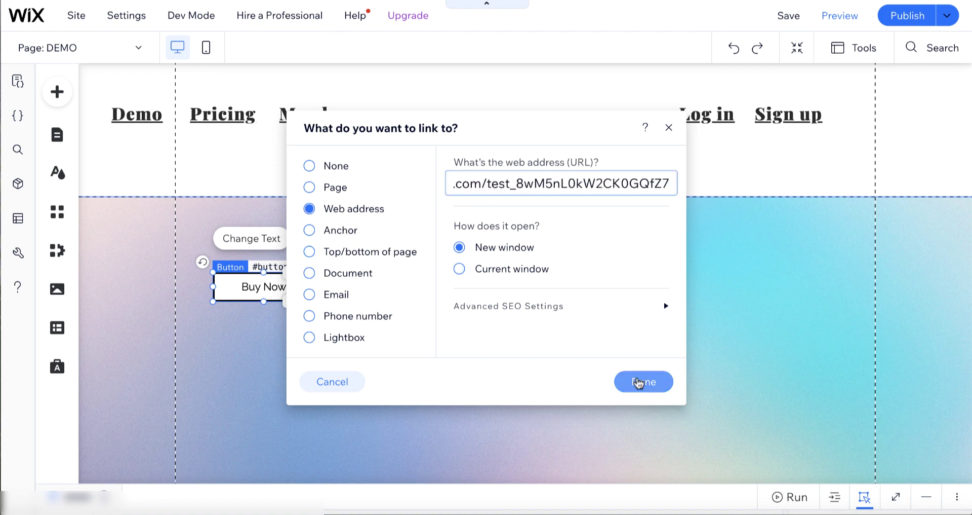
{"action": "left_click", "coordinate": [615, 380]}
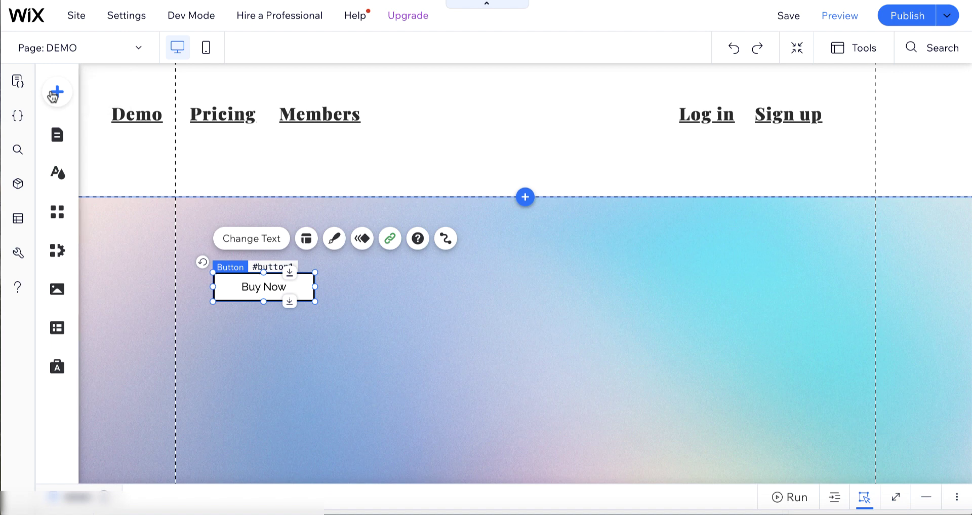
Add the ideal.png site image to the page and place it beside the Buy Now button.
{"action": "left_click", "coordinate": [53, 96]}
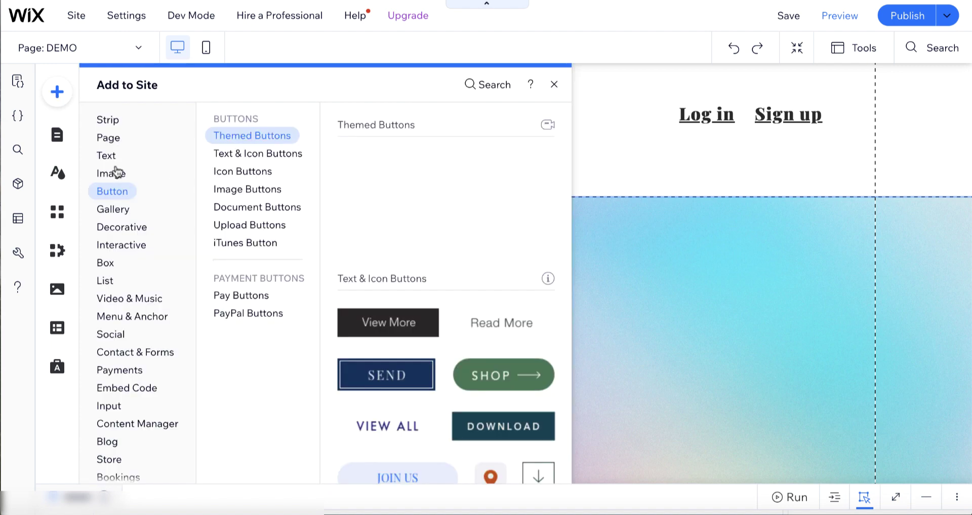
{"action": "left_click", "coordinate": [111, 174]}
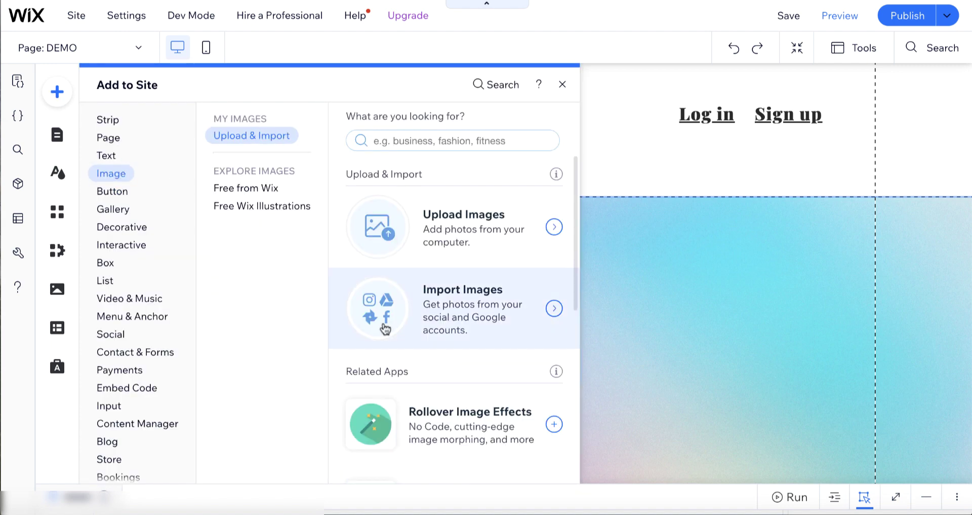
{"action": "scroll", "coordinate": [375, 337], "scroll_direction": "down", "scroll_amount": 10}
{"action": "scroll", "coordinate": [363, 347], "scroll_direction": "up", "scroll_amount": 10}
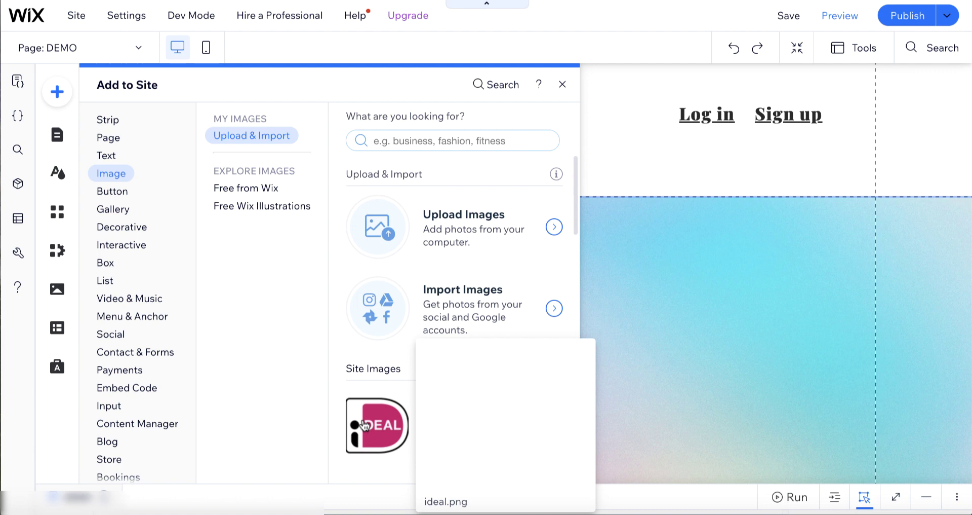
{"action": "left_click", "coordinate": [363, 424]}
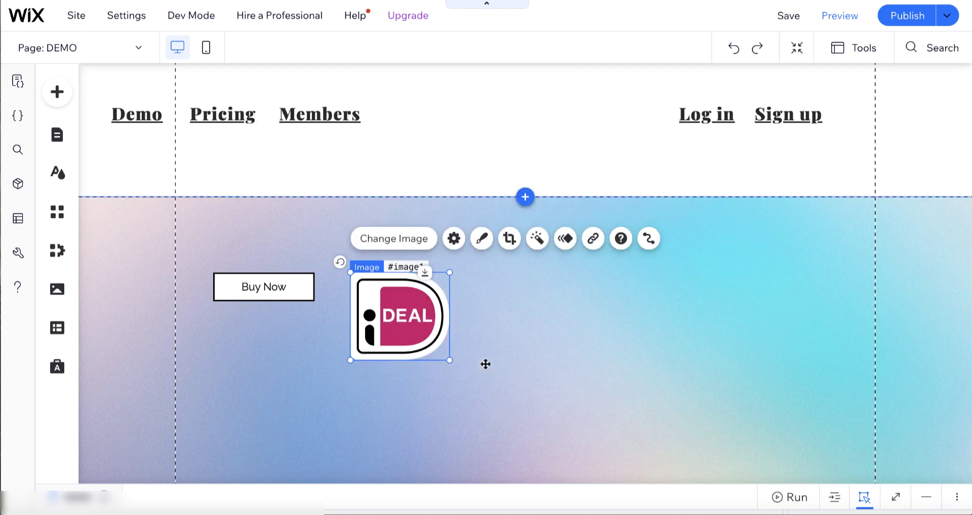
{"action": "left_click", "coordinate": [414, 339]}
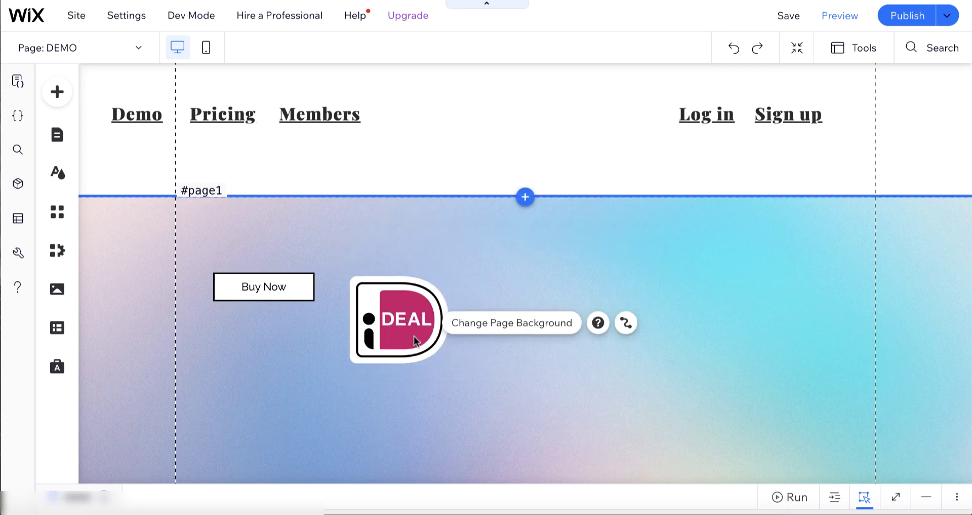
Link the iDEAL image to the copied Stripe payment link as a web address opening in a new window.
{"action": "left_click", "coordinate": [414, 335]}
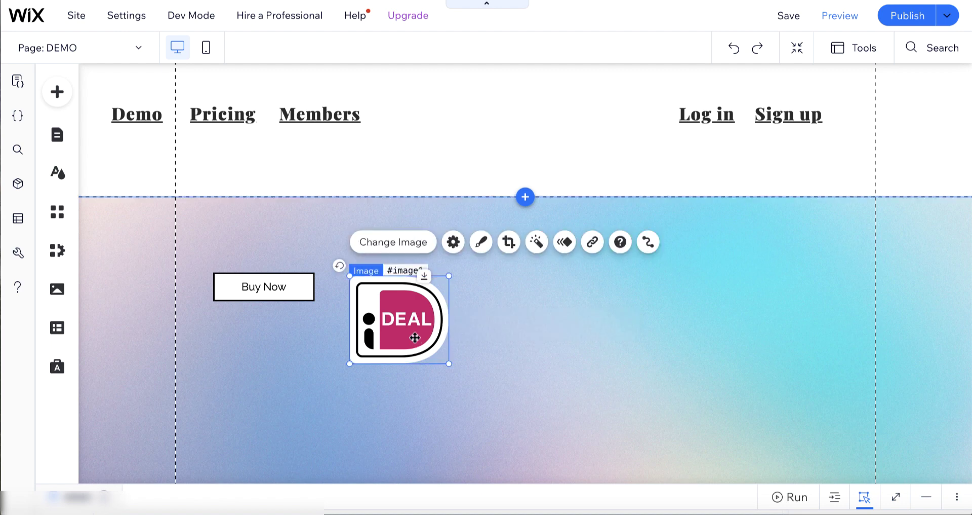
{"action": "left_click", "coordinate": [593, 244]}
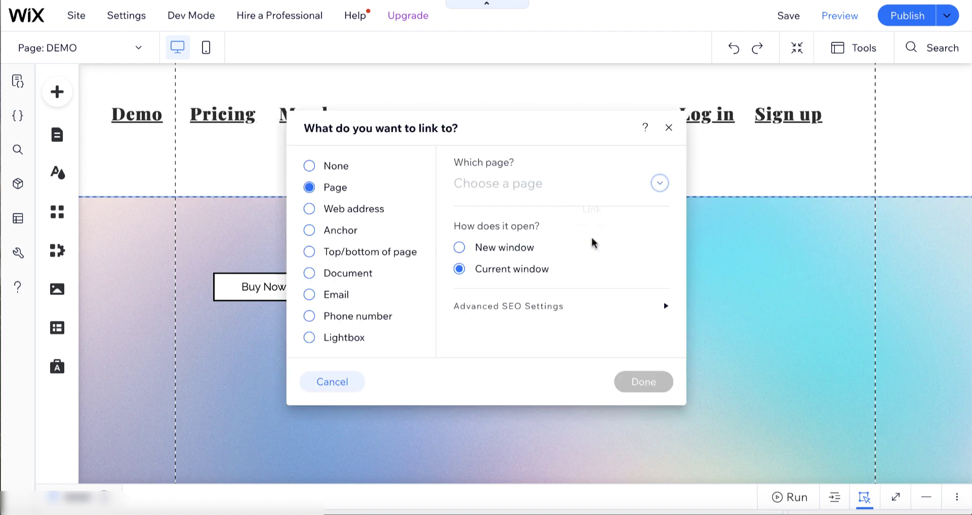
{"action": "left_click", "coordinate": [309, 208]}
{"action": "key", "text": "ctrl+v"}
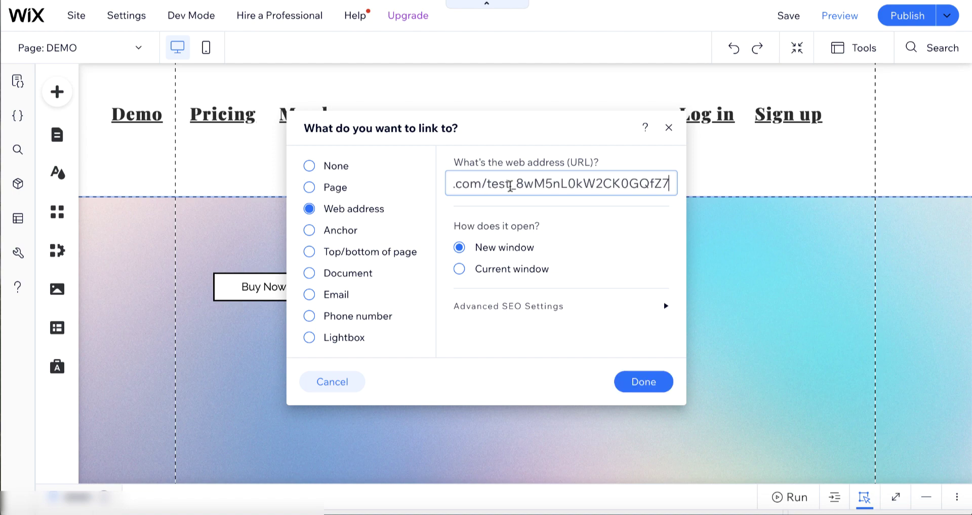
{"action": "left_click", "coordinate": [642, 385]}
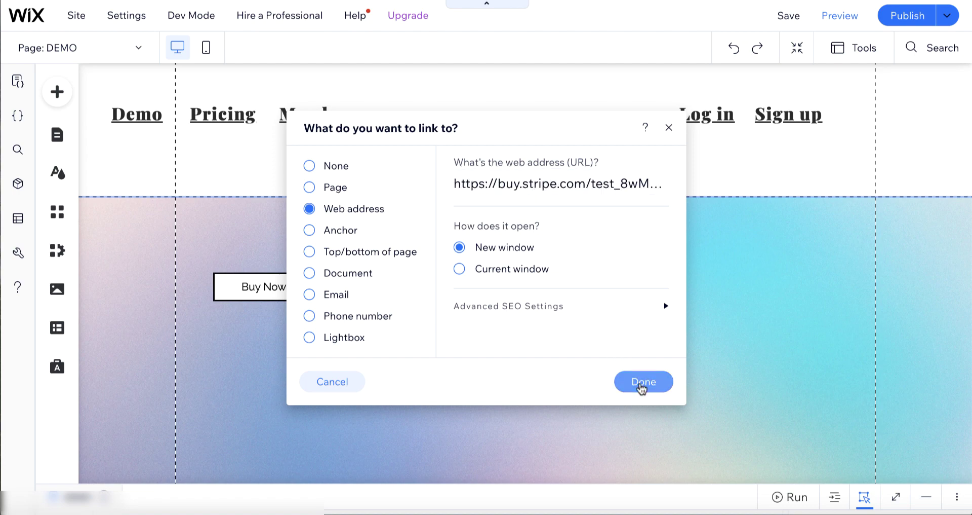
Add a paragraph below the Buy Now button reading "It's easy to pay with iDeal on a Wix website.".
{"action": "left_click", "coordinate": [58, 93]}
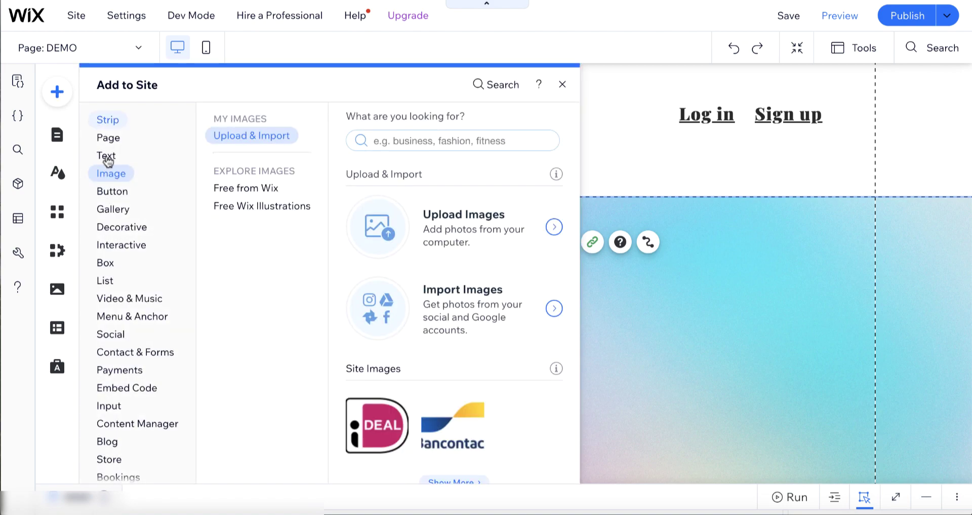
{"action": "left_click", "coordinate": [106, 156]}
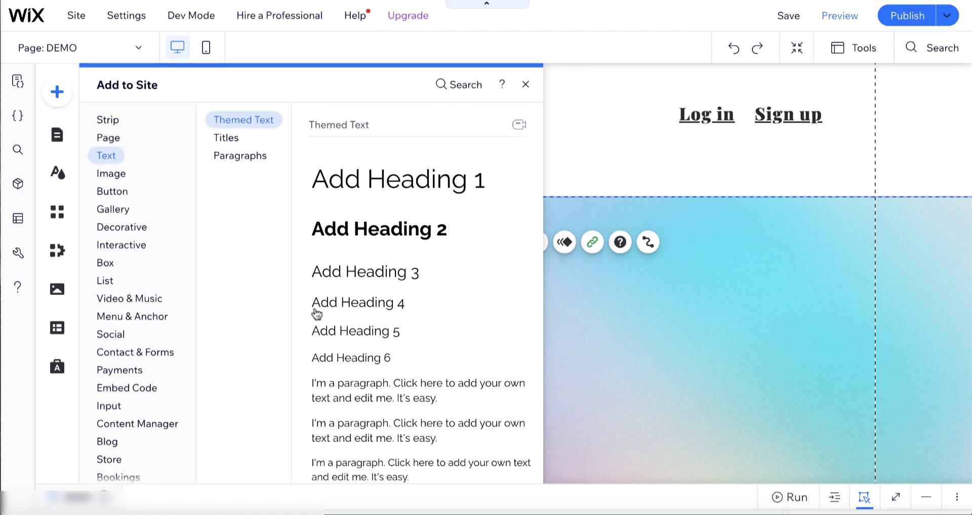
{"action": "left_click", "coordinate": [351, 388]}
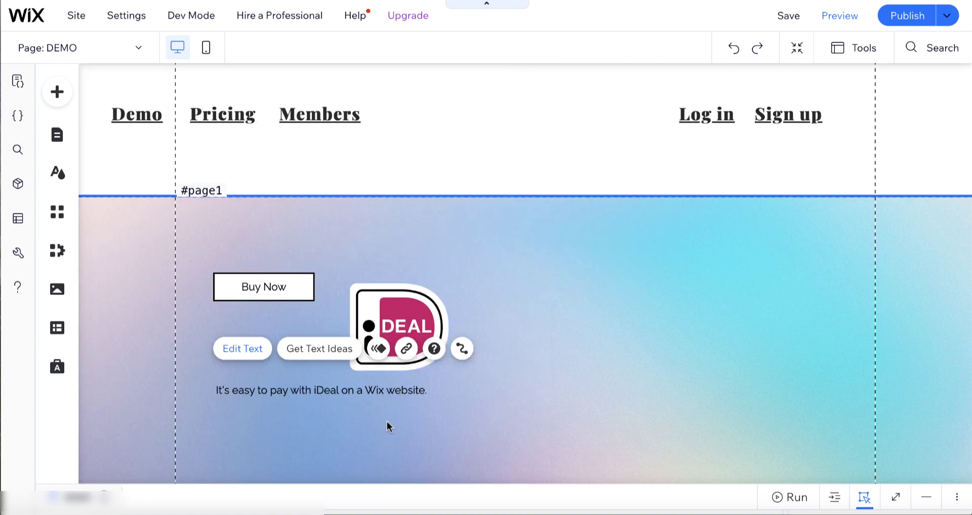
{"action": "left_click", "coordinate": [387, 421]}
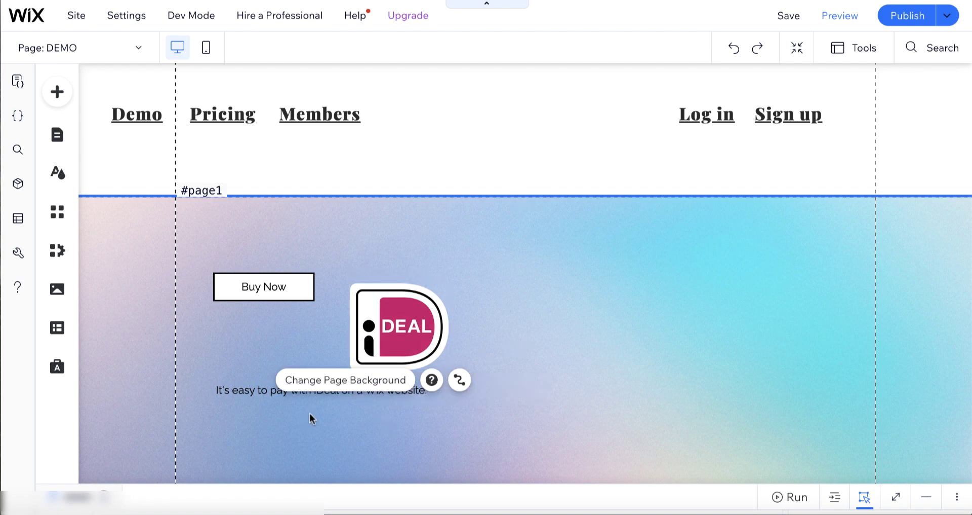
Link the paragraph below the Buy Now button to the copied Stripe payment link as a web address opening in a new window.
{"action": "left_click", "coordinate": [263, 390]}
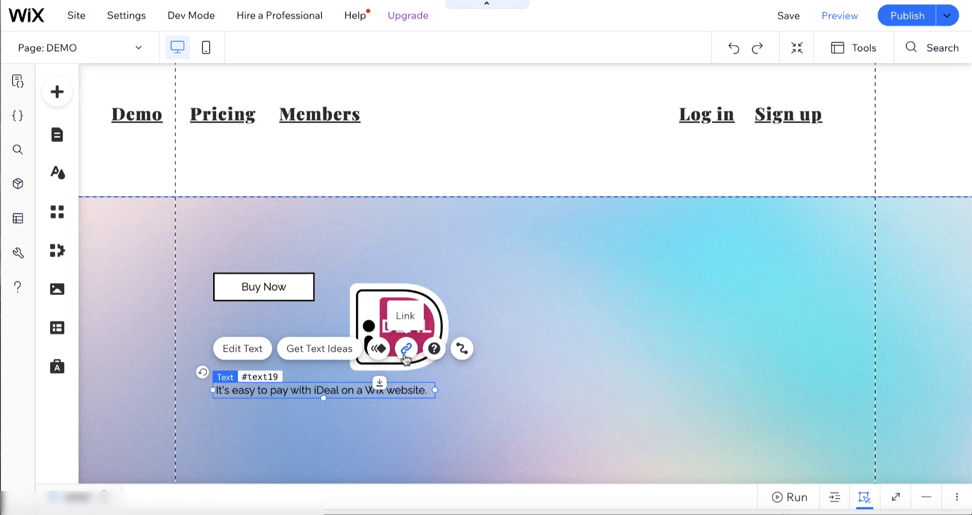
{"action": "left_click", "coordinate": [406, 350]}
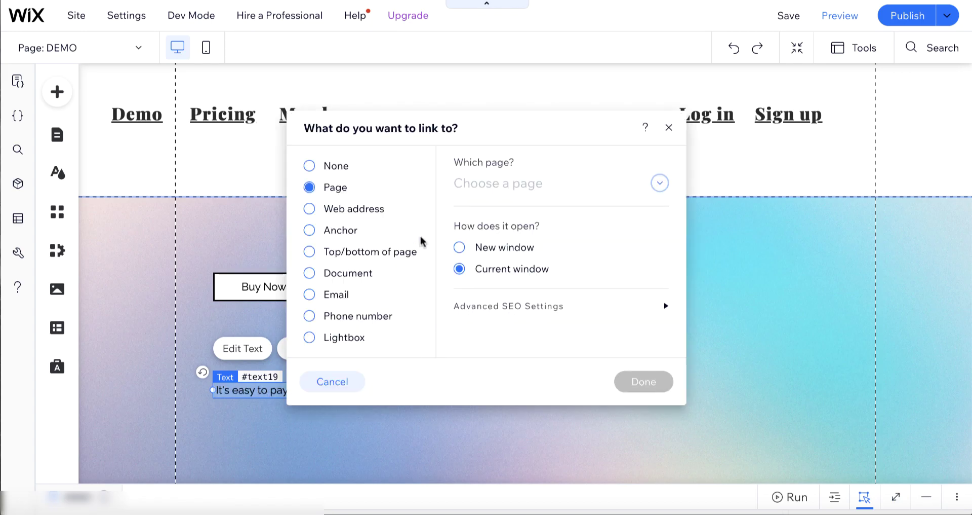
{"action": "left_click", "coordinate": [310, 209]}
{"action": "left_click", "coordinate": [505, 182]}
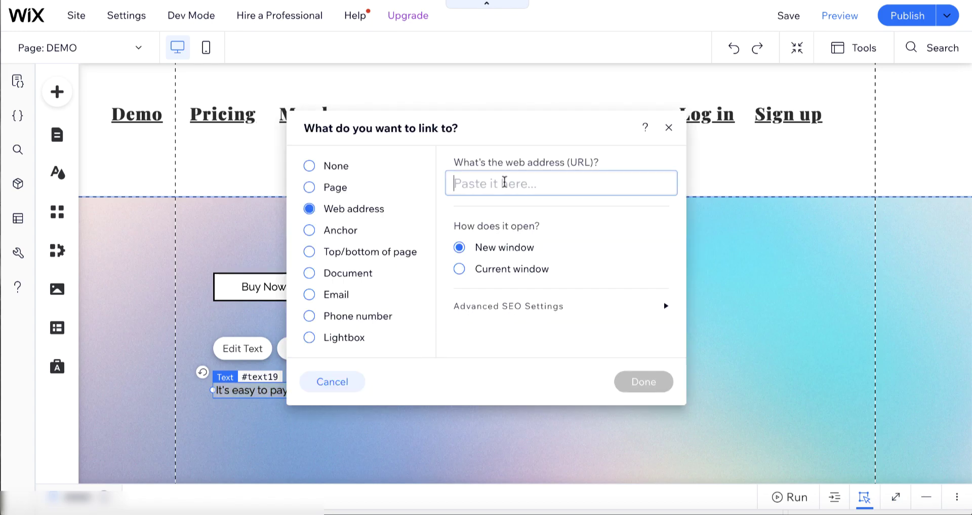
{"action": "key", "text": "ctrl+v"}
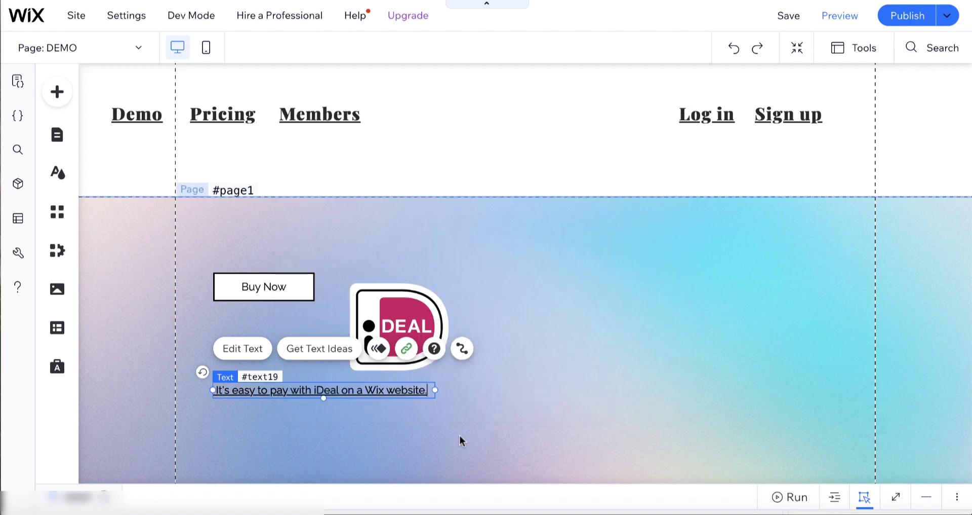
Test the linked Stripe checkout for My EUR Product by choosing iDEAL as the payment method.
{"action": "left_click", "coordinate": [664, 282]}
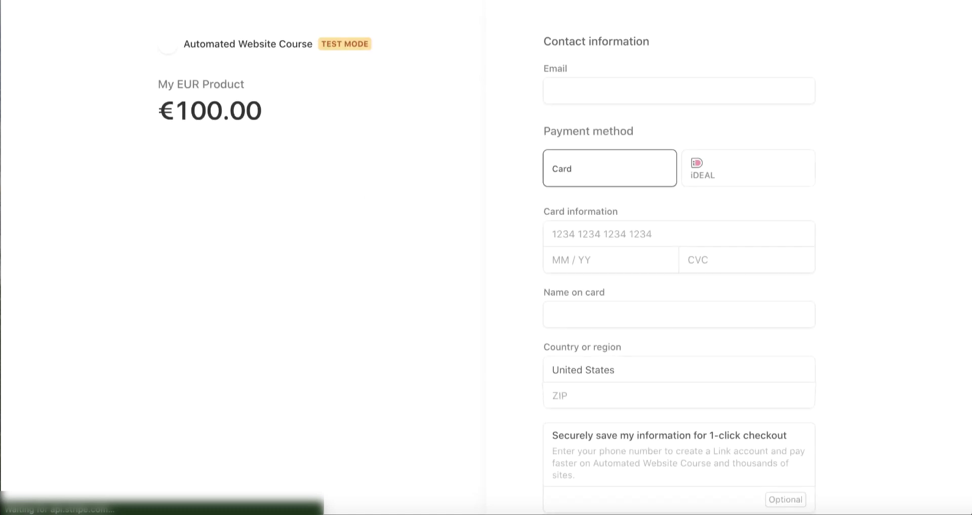
{"action": "left_click", "coordinate": [743, 181]}
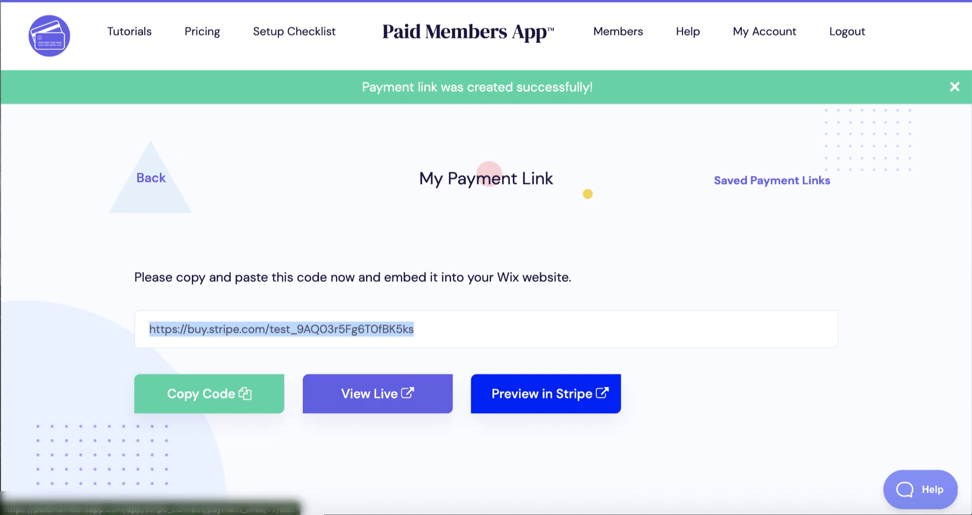
Switch to Paid Members App, review the site details in the setup checklist and save them with Wix as the platform.
{"action": "mouse_move", "coordinate": [293, 34]}
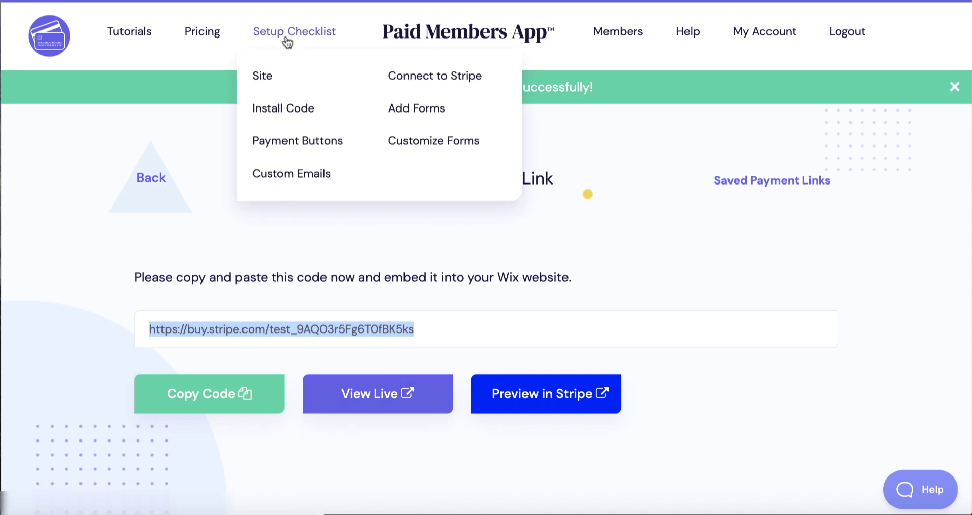
{"action": "left_click", "coordinate": [260, 76]}
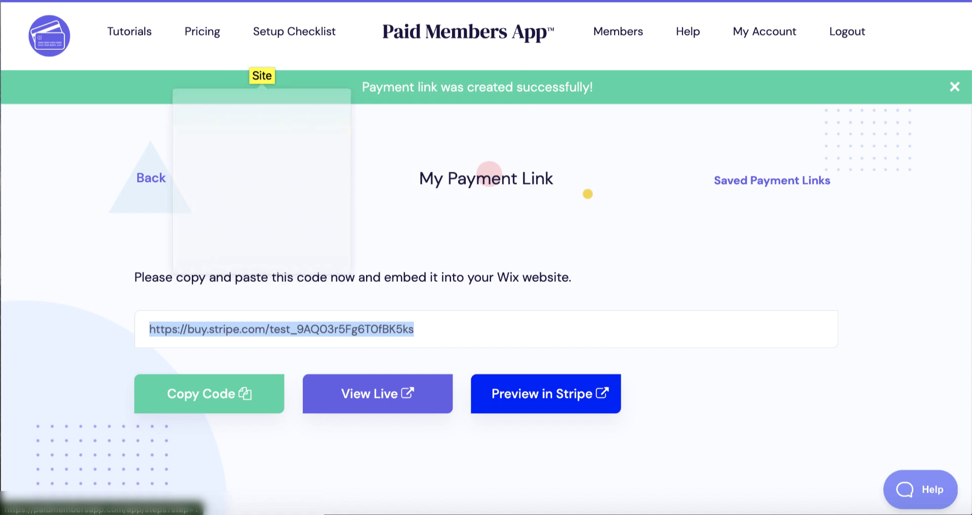
{"action": "scroll", "coordinate": [629, 352], "scroll_direction": "down", "scroll_amount": 2}
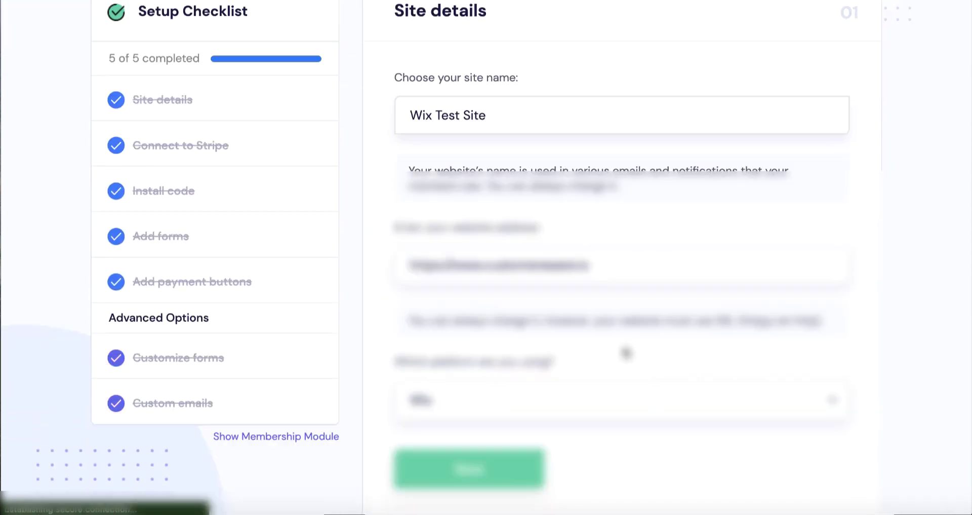
{"action": "scroll", "coordinate": [626, 352], "scroll_direction": "down", "scroll_amount": 1}
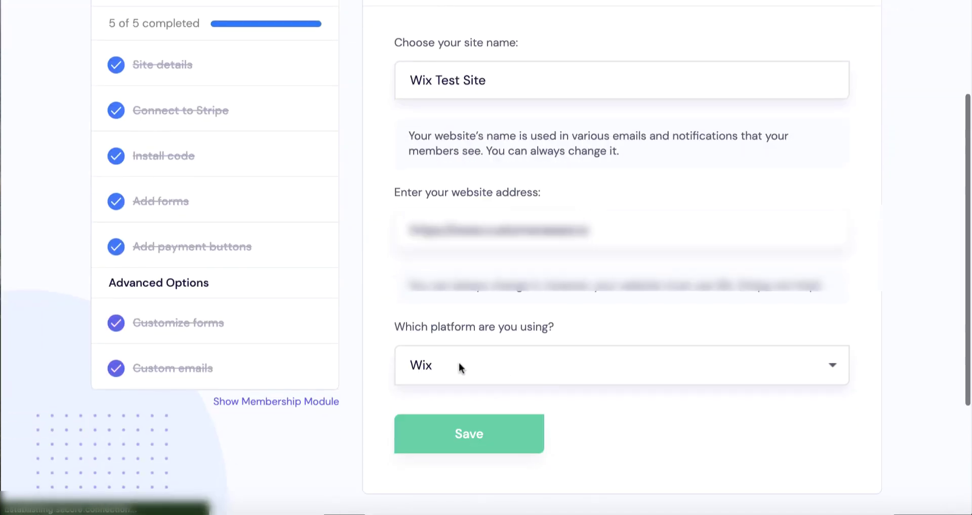
{"action": "left_click", "coordinate": [465, 434]}
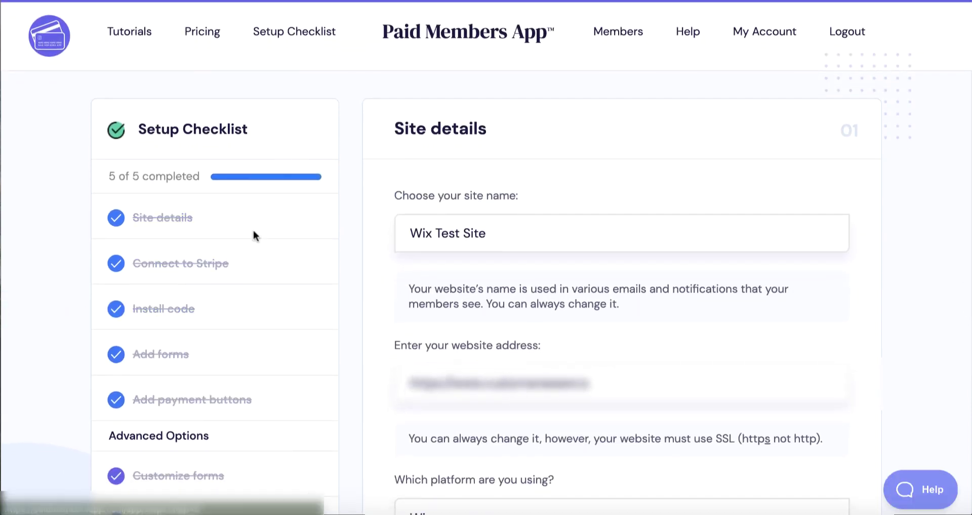
Start creating a new Stripe payment link from the checklist's Add payment buttons stage.
{"action": "left_click", "coordinate": [187, 403]}
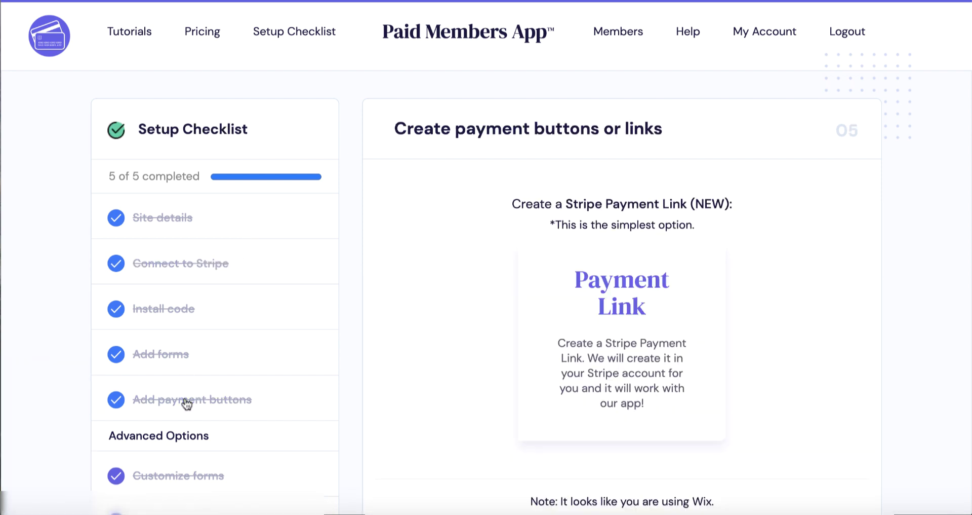
{"action": "scroll", "coordinate": [485, 431], "scroll_direction": "down", "scroll_amount": 6}
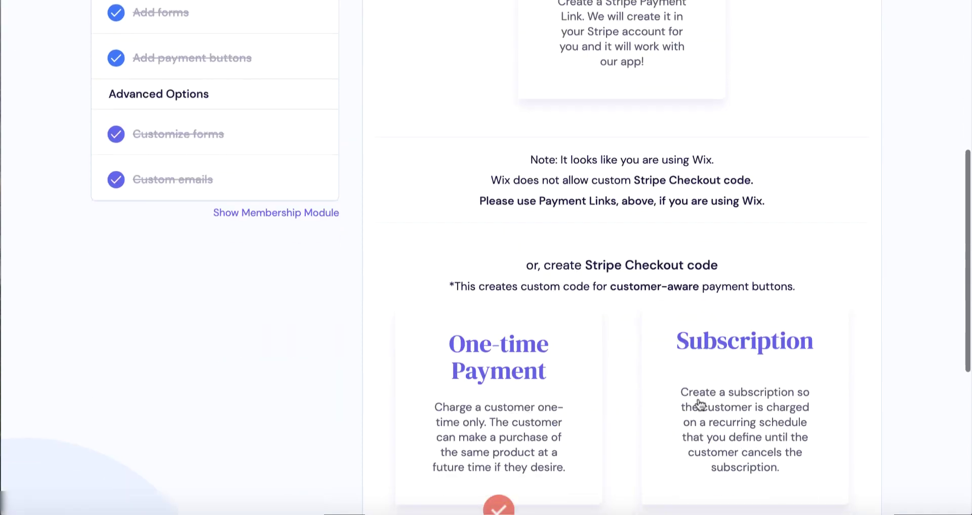
{"action": "scroll", "coordinate": [700, 403], "scroll_direction": "up", "scroll_amount": 6}
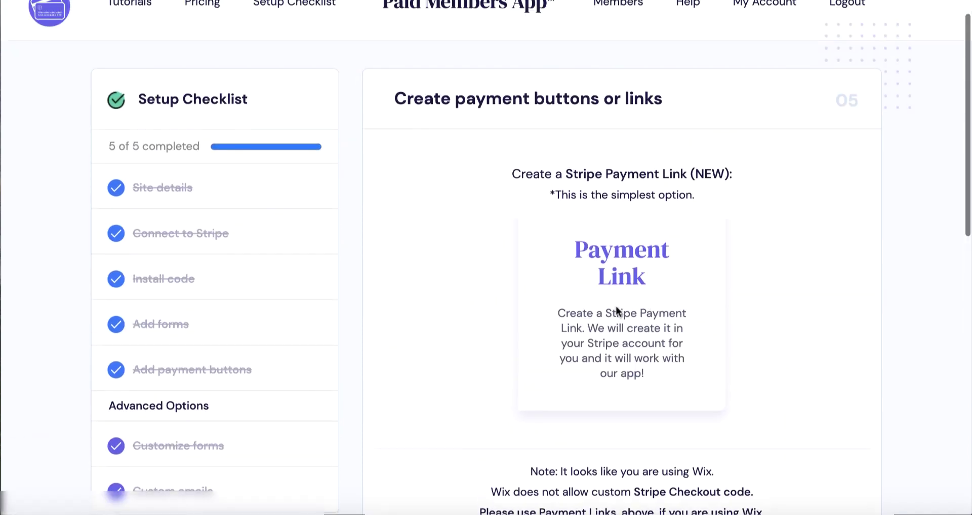
{"action": "left_click", "coordinate": [613, 327]}
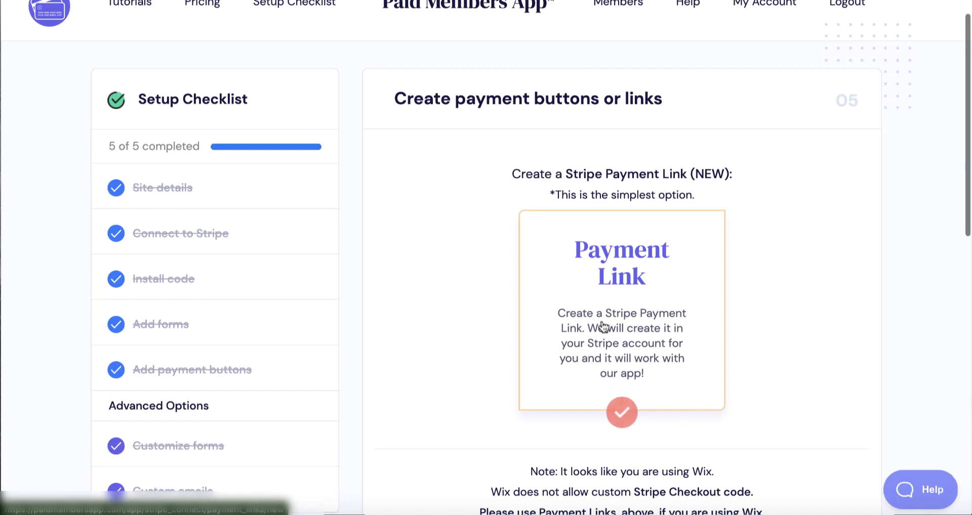
{"action": "left_click", "coordinate": [636, 328]}
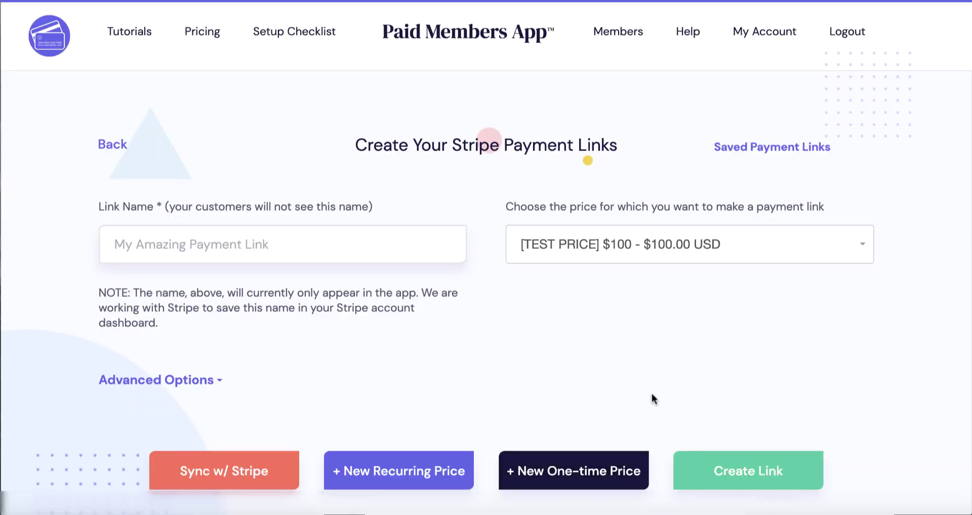
Choose the test price My EUR Product - $100.00 EUR and name the link "My Payment Link with iDeal".
{"action": "left_click", "coordinate": [630, 260]}
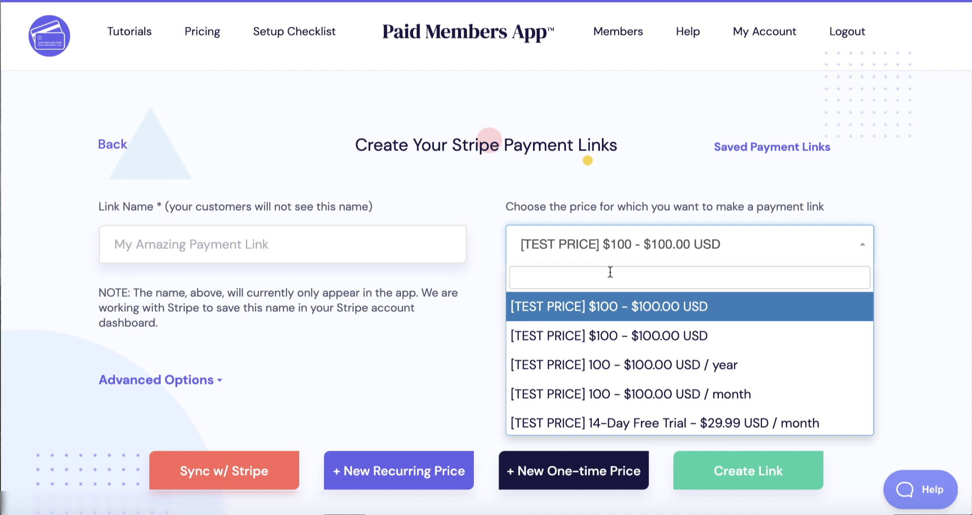
{"action": "type", "text": "EUR"}
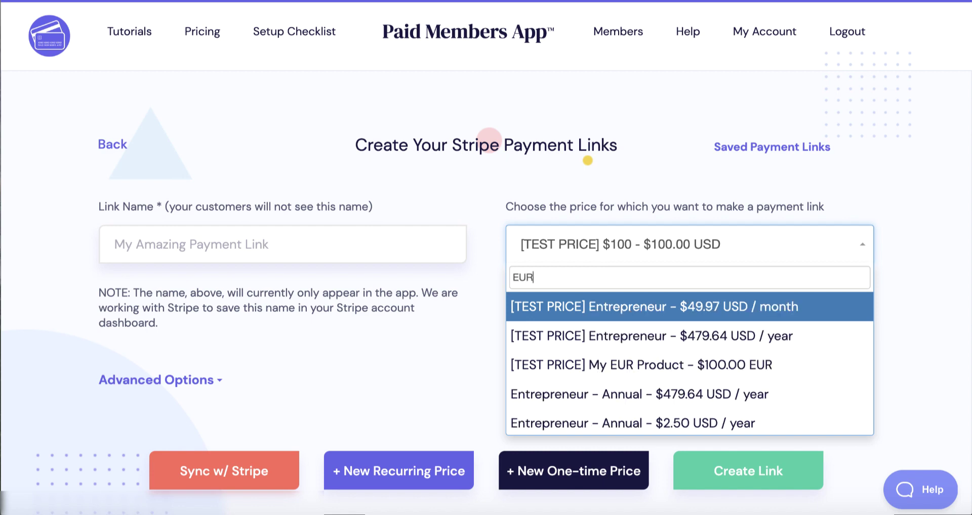
{"action": "left_click", "coordinate": [591, 361]}
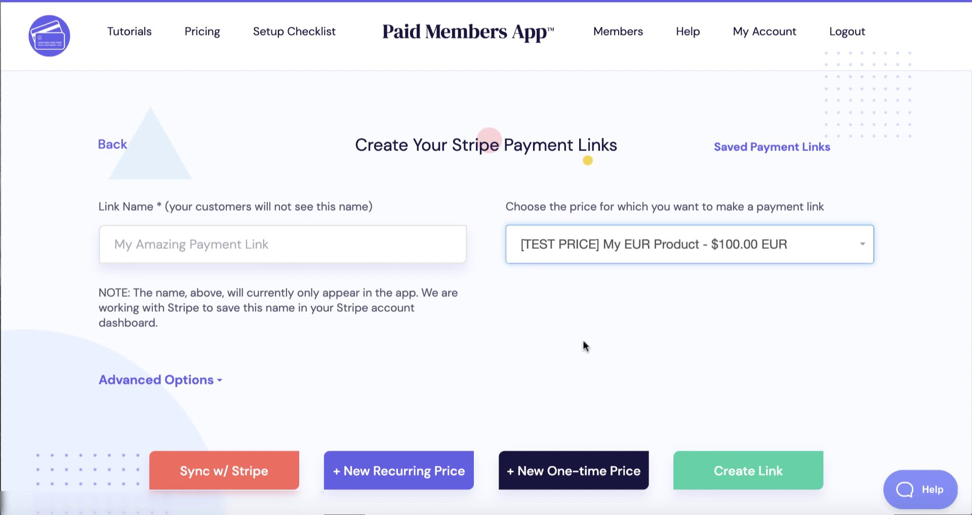
{"action": "left_click", "coordinate": [327, 237]}
{"action": "type", "text": "My"}
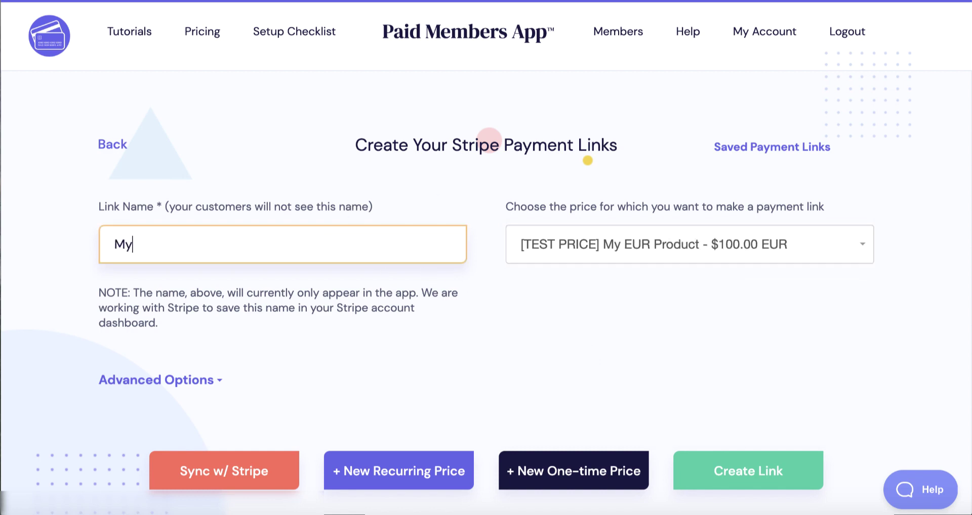
{"action": "type", "text": " Payment Link with iDealk"}
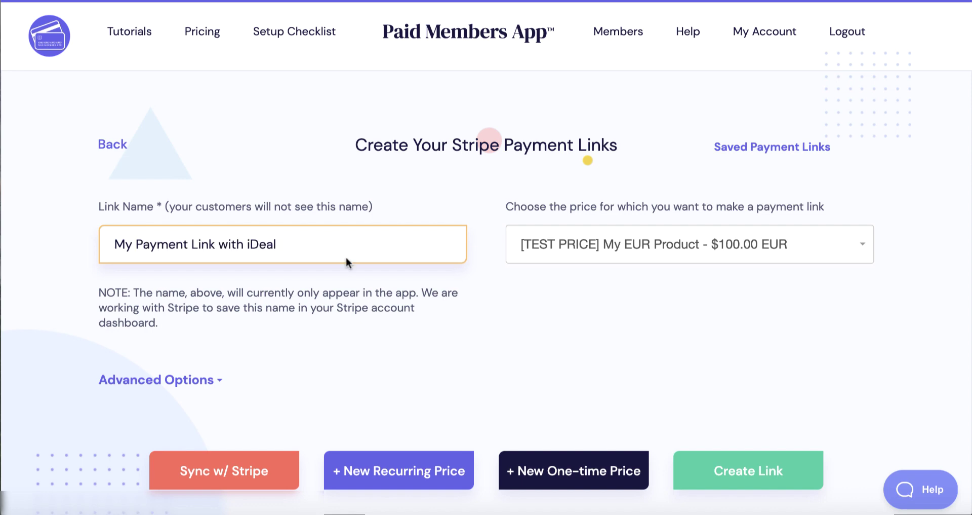
In the advanced options, disable Credit Card and enable iDEAL as the link's payment method.
{"action": "left_click", "coordinate": [161, 380]}
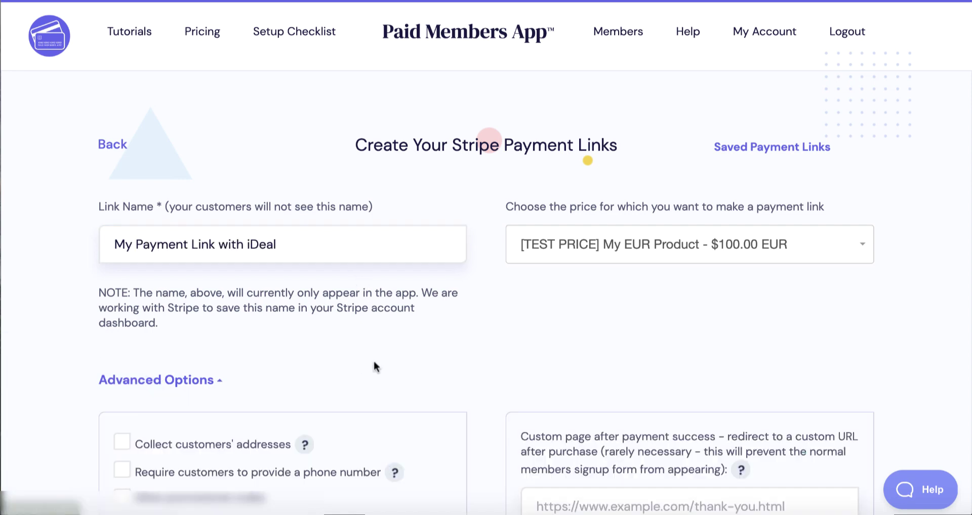
{"action": "scroll", "coordinate": [376, 366], "scroll_direction": "down", "scroll_amount": 10}
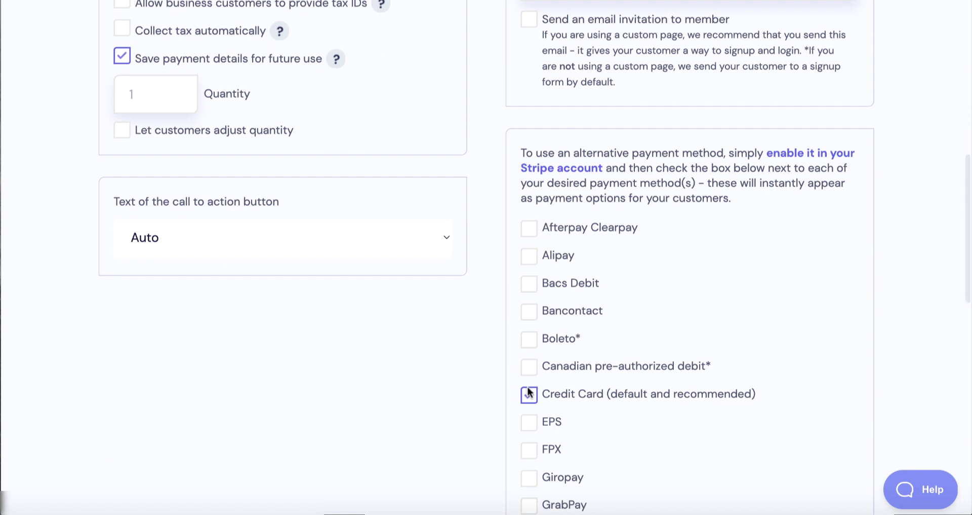
{"action": "left_click", "coordinate": [530, 394]}
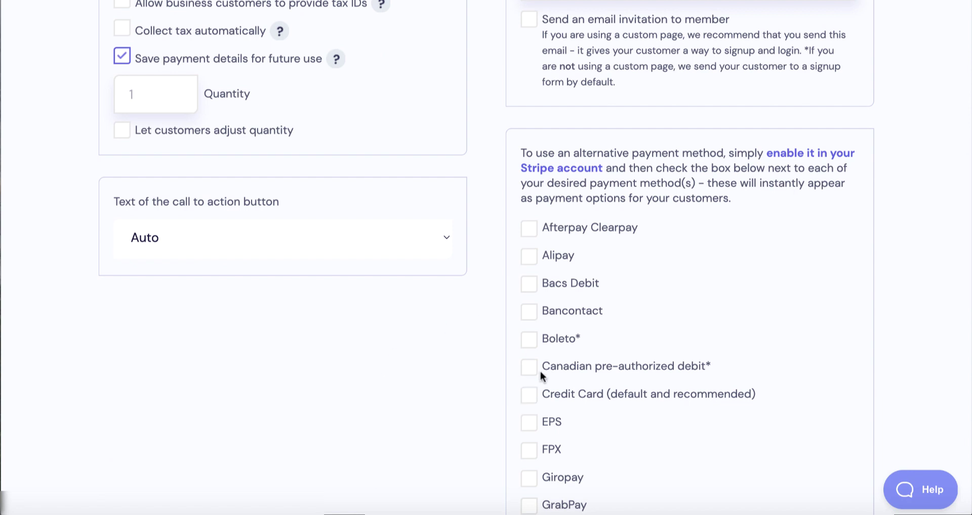
{"action": "scroll", "coordinate": [540, 371], "scroll_direction": "down", "scroll_amount": 3}
{"action": "left_click", "coordinate": [528, 400]}
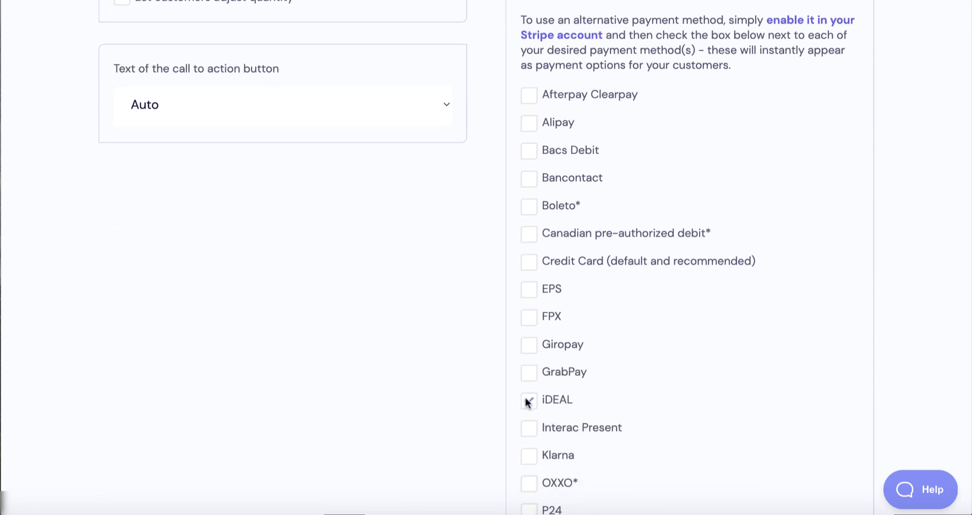
Create the iDEAL payment link, dismiss the success banner and copy the link code.
{"action": "scroll", "coordinate": [669, 395], "scroll_direction": "down", "scroll_amount": 4}
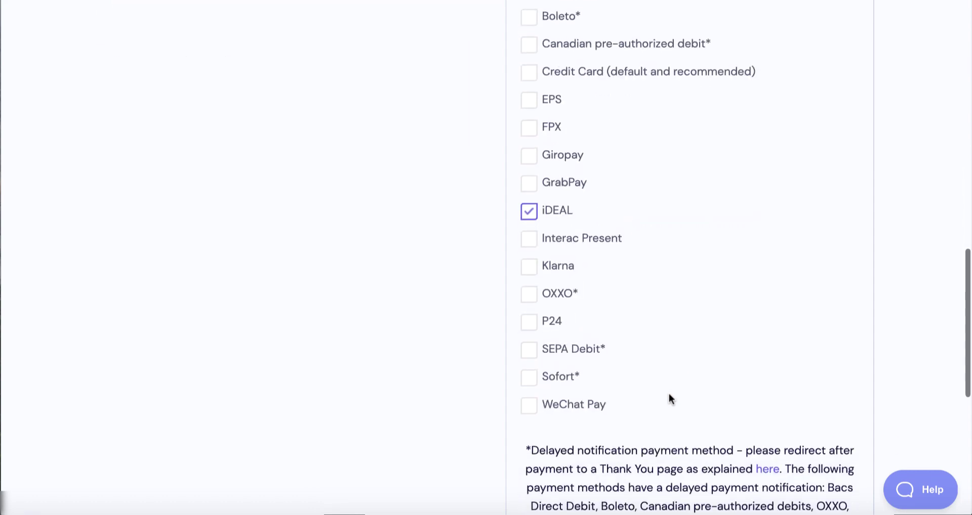
{"action": "scroll", "coordinate": [670, 398], "scroll_direction": "down", "scroll_amount": 2}
{"action": "scroll", "coordinate": [670, 398], "scroll_direction": "up", "scroll_amount": 3}
{"action": "scroll", "coordinate": [670, 398], "scroll_direction": "down", "scroll_amount": 5}
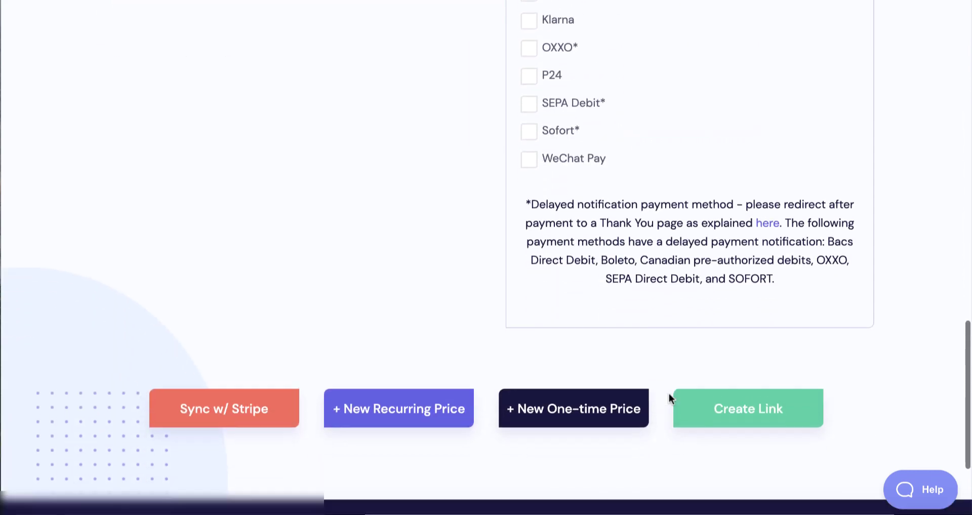
{"action": "scroll", "coordinate": [670, 397], "scroll_direction": "down", "scroll_amount": 1}
{"action": "left_click", "coordinate": [713, 389]}
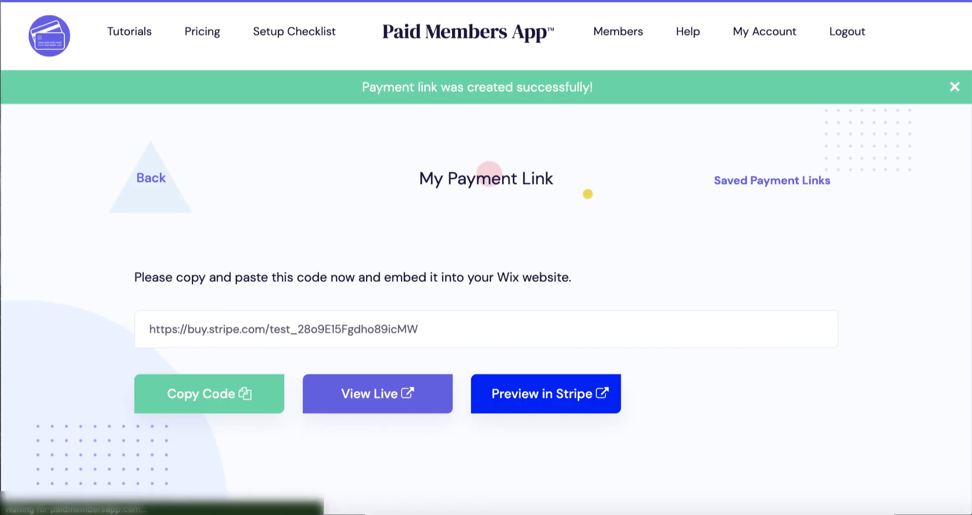
{"action": "left_click", "coordinate": [955, 88]}
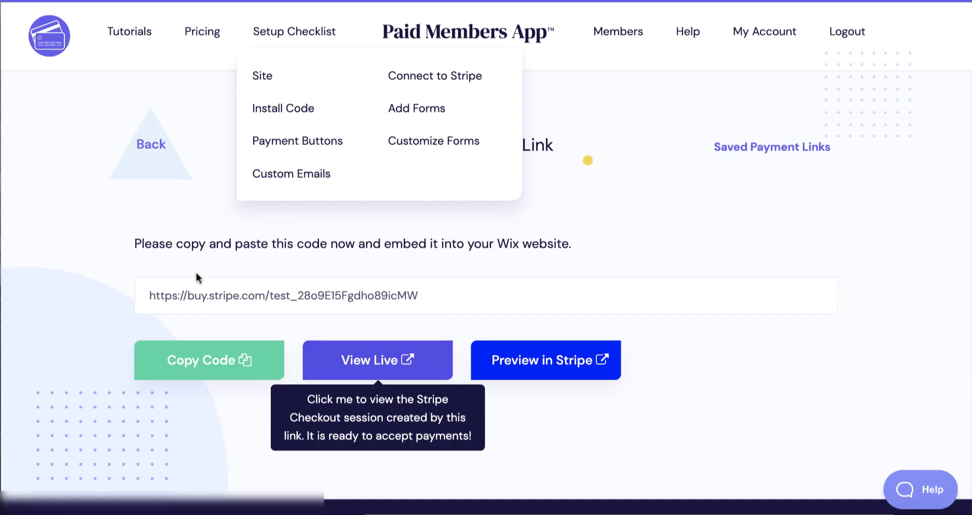
{"action": "left_click", "coordinate": [175, 375]}
{"action": "left_click", "coordinate": [195, 364]}
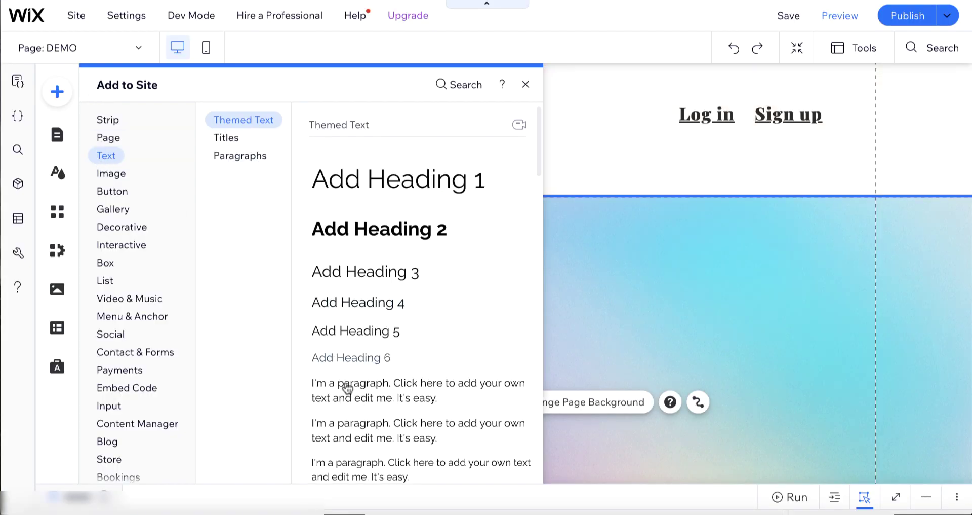
Switch to the Wix editor and add a paragraph beside the iDEAL image, ending it with "It's easy to pay with iDeal.".
{"action": "left_click_drag", "start_coordinate": [578, 337], "coordinate": [597, 287]}
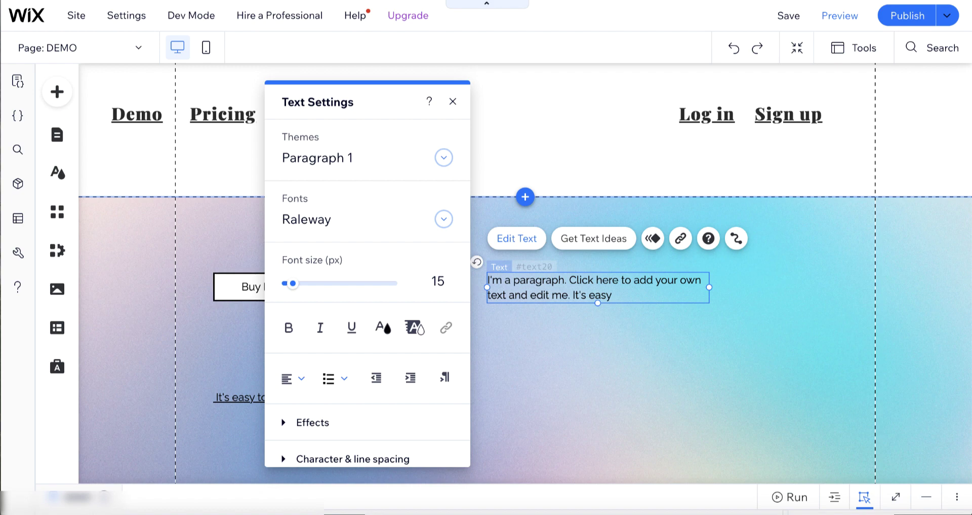
{"action": "type", "text": "to pay with iDeal."}
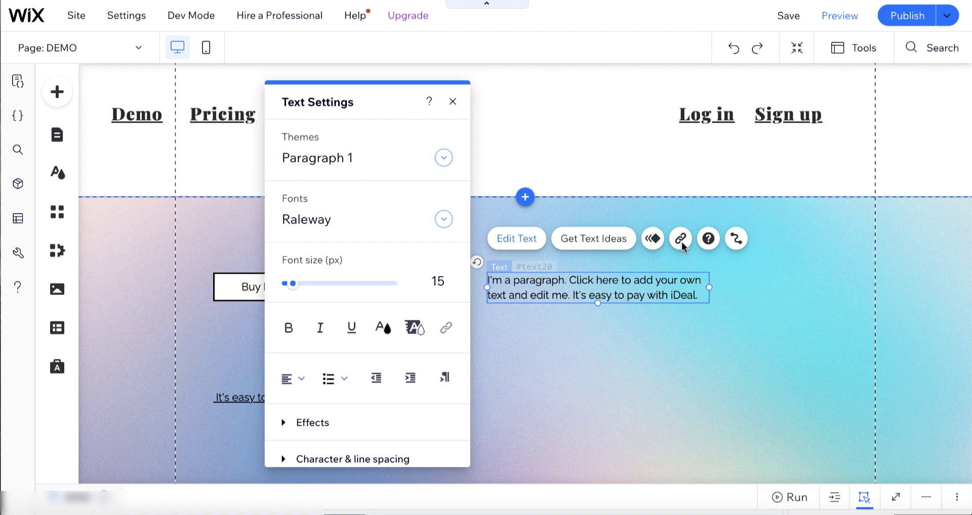
Link the sentence "It's easy to pay with iDeal." to the copied payment link as a web address opening in a new window.
{"action": "left_click", "coordinate": [681, 240]}
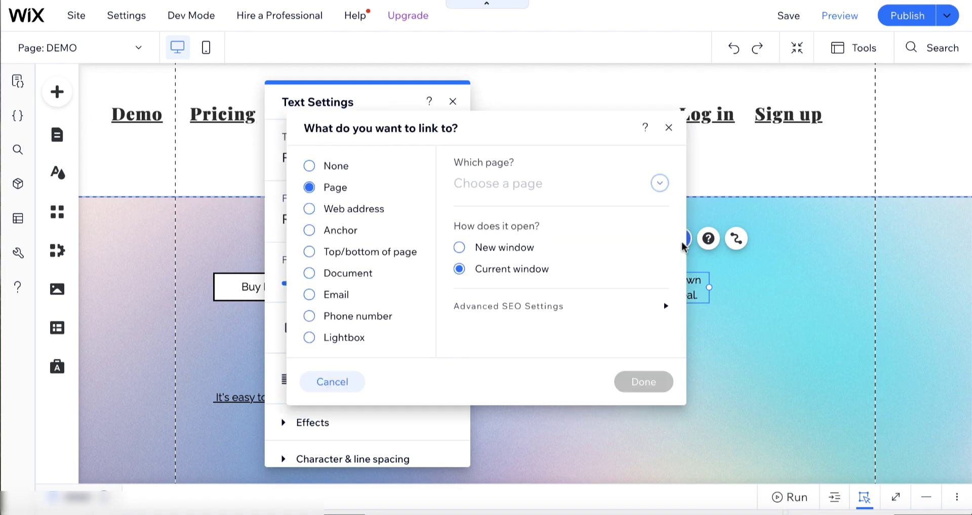
{"action": "left_click", "coordinate": [346, 203]}
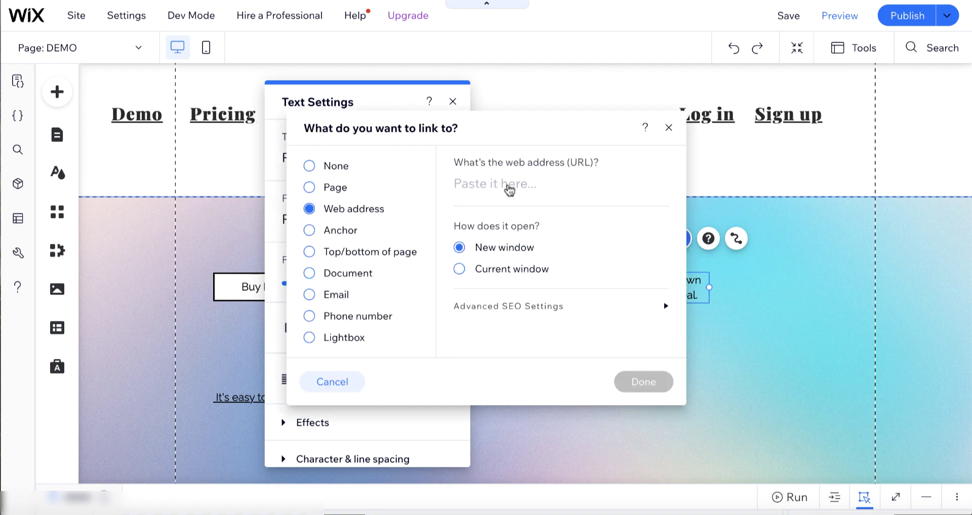
{"action": "key", "text": "ctrl+v"}
{"action": "left_click", "coordinate": [309, 187]}
{"action": "left_click", "coordinate": [309, 208]}
{"action": "left_click", "coordinate": [484, 188]}
{"action": "key", "text": "ctrl+v"}
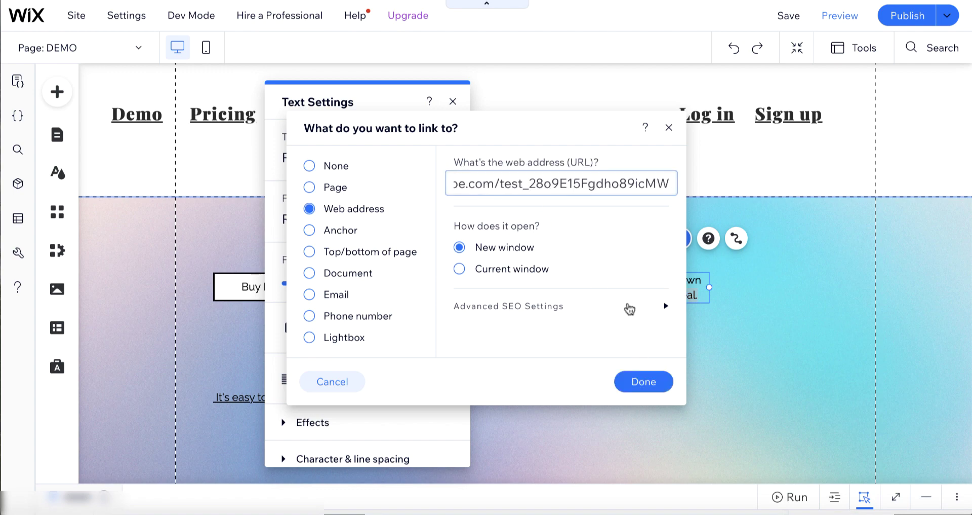
{"action": "left_click", "coordinate": [644, 384]}
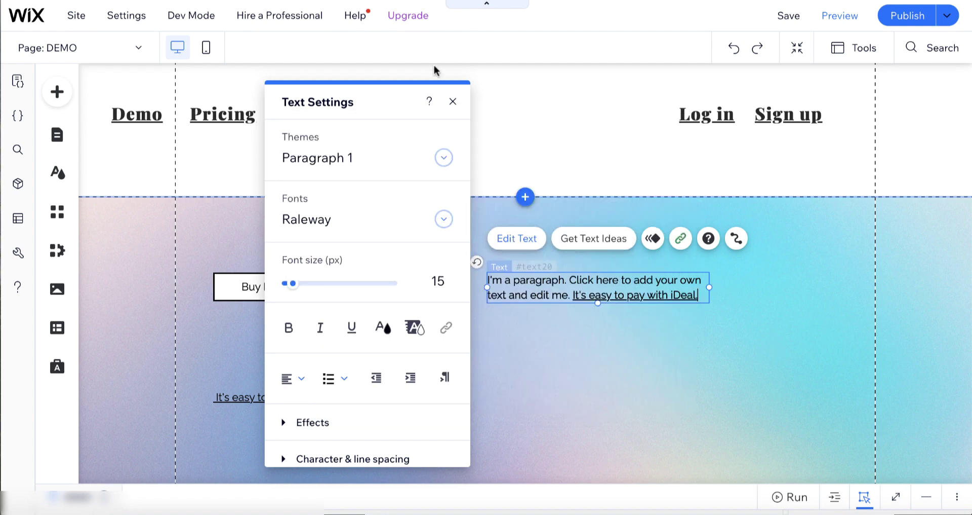
{"action": "left_click", "coordinate": [452, 104]}
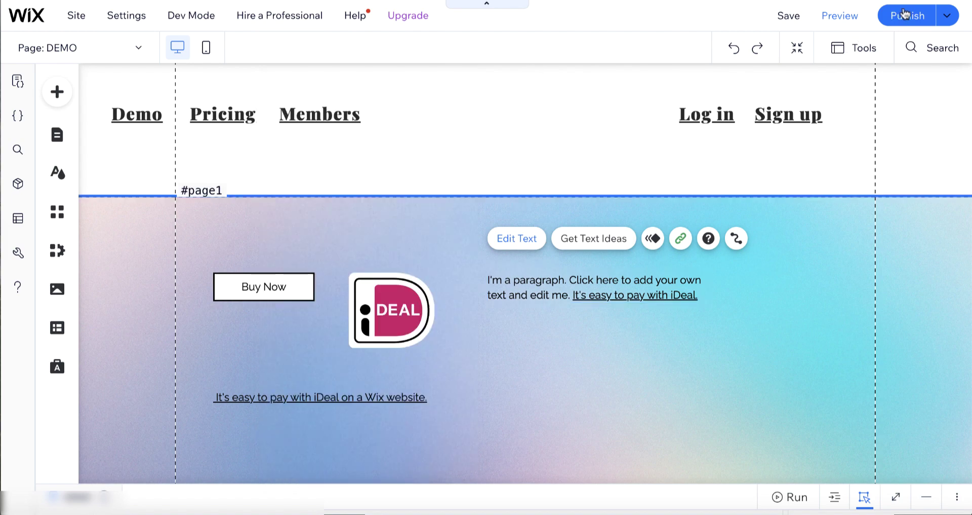
Publish the Wix site, view the iDEAL-only Stripe checkout from the live page and return to the demo page.
{"action": "left_click", "coordinate": [905, 15]}
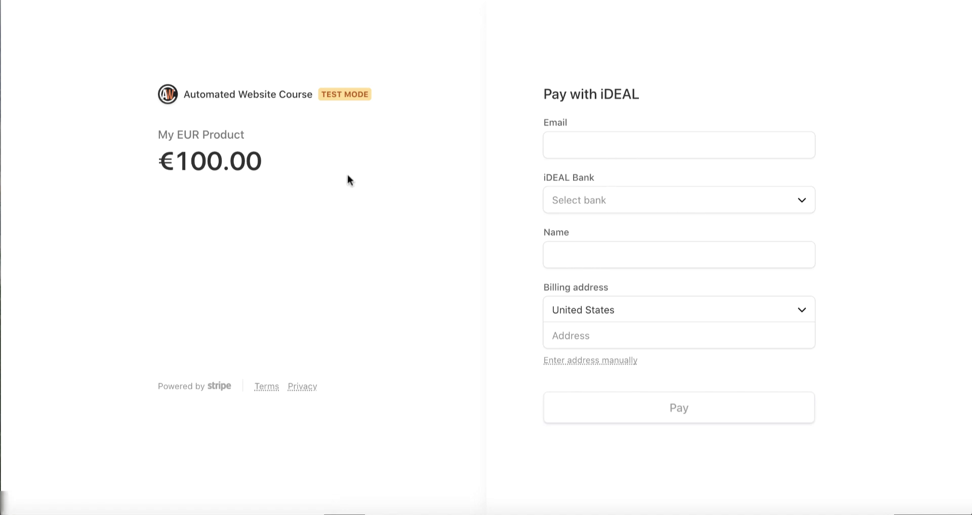
{"action": "key", "text": "alt+Left"}
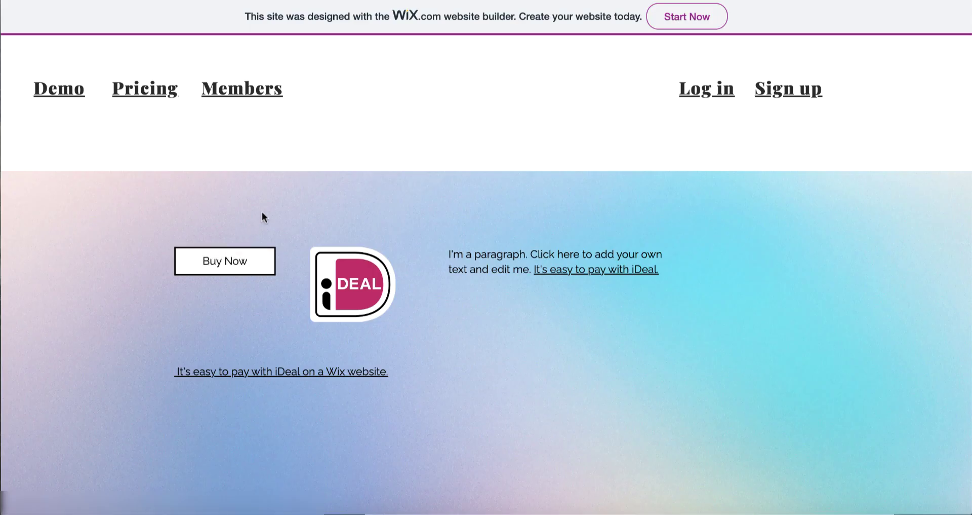